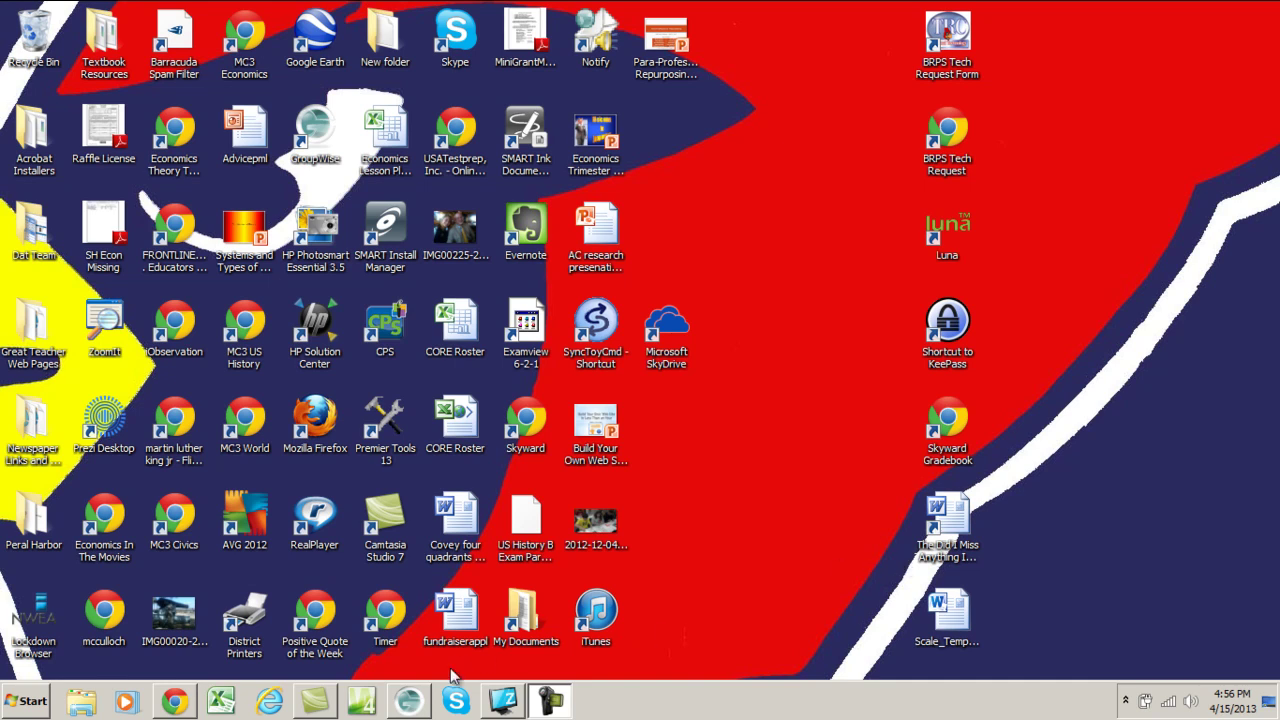
# - Bring the Novell GroupWise Mailbox window up from the taskbar
pyautogui.click(407, 701)
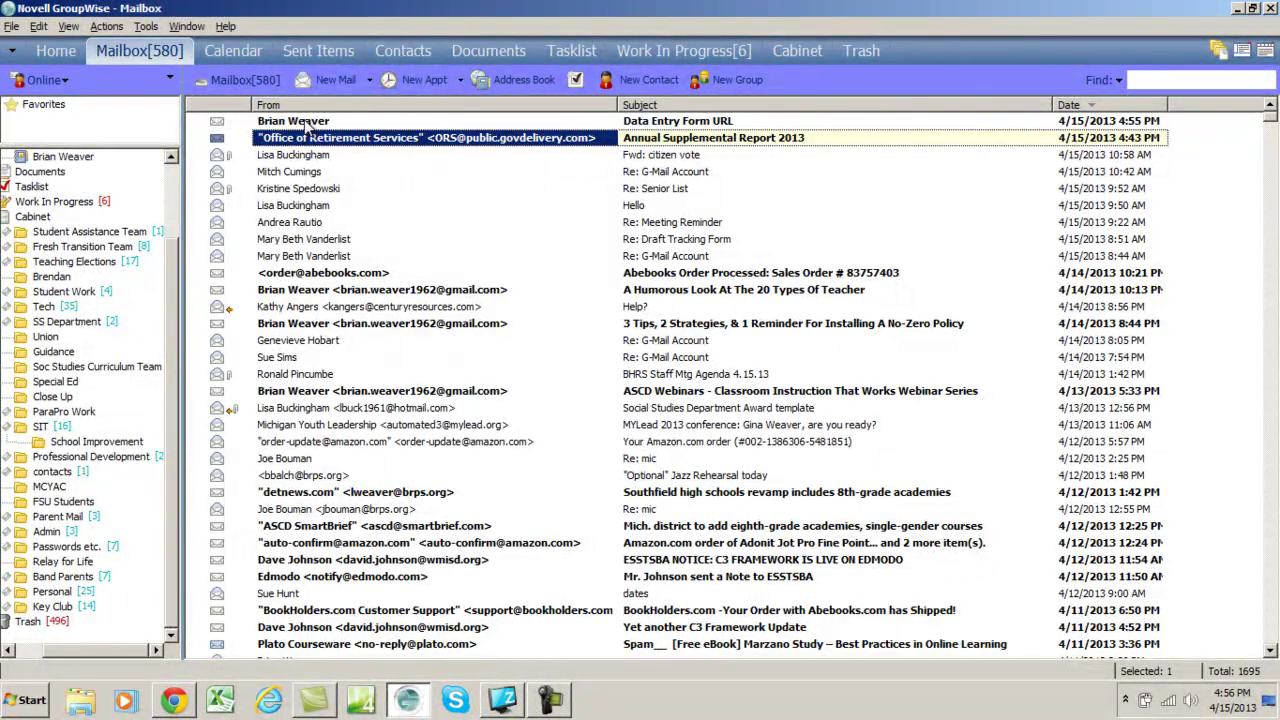
# - Open the 'Data Entry Form URL' message and highlight its docs.google.com form link
pyautogui.click(307, 121)
pyautogui.doubleClick(307, 121)
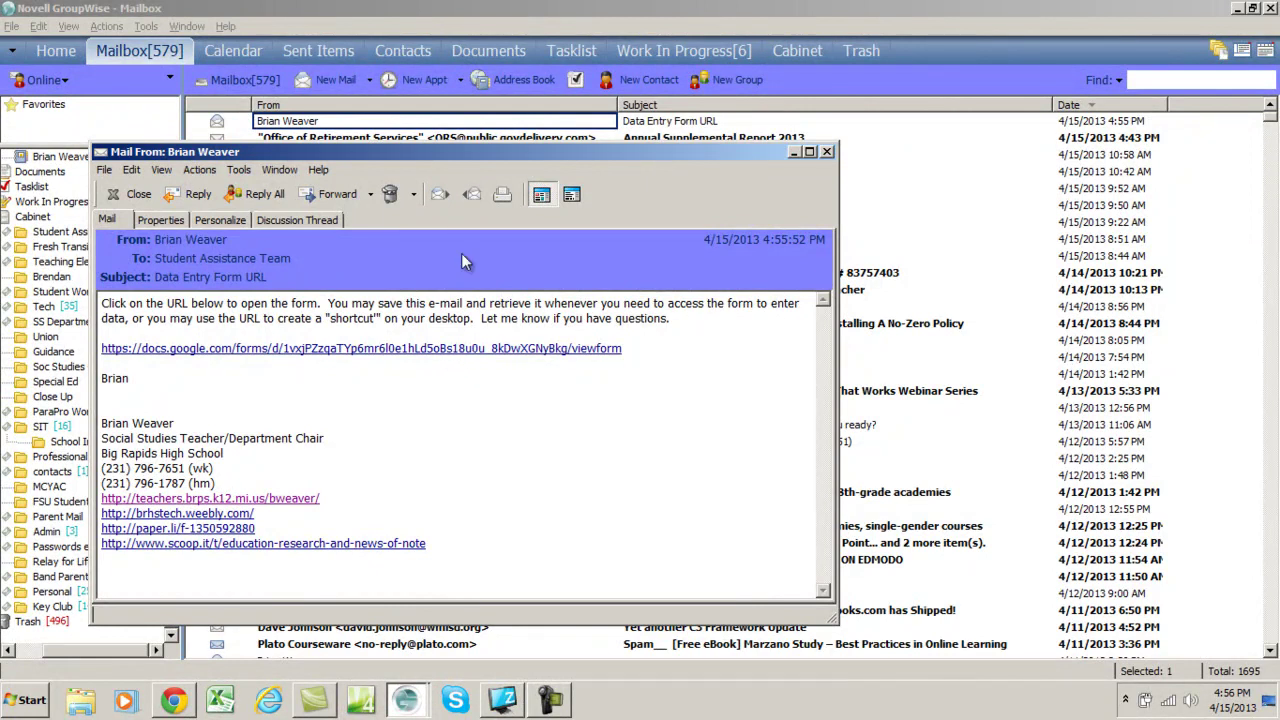
pyautogui.moveTo(363, 152); pyautogui.dragTo(473, 187)
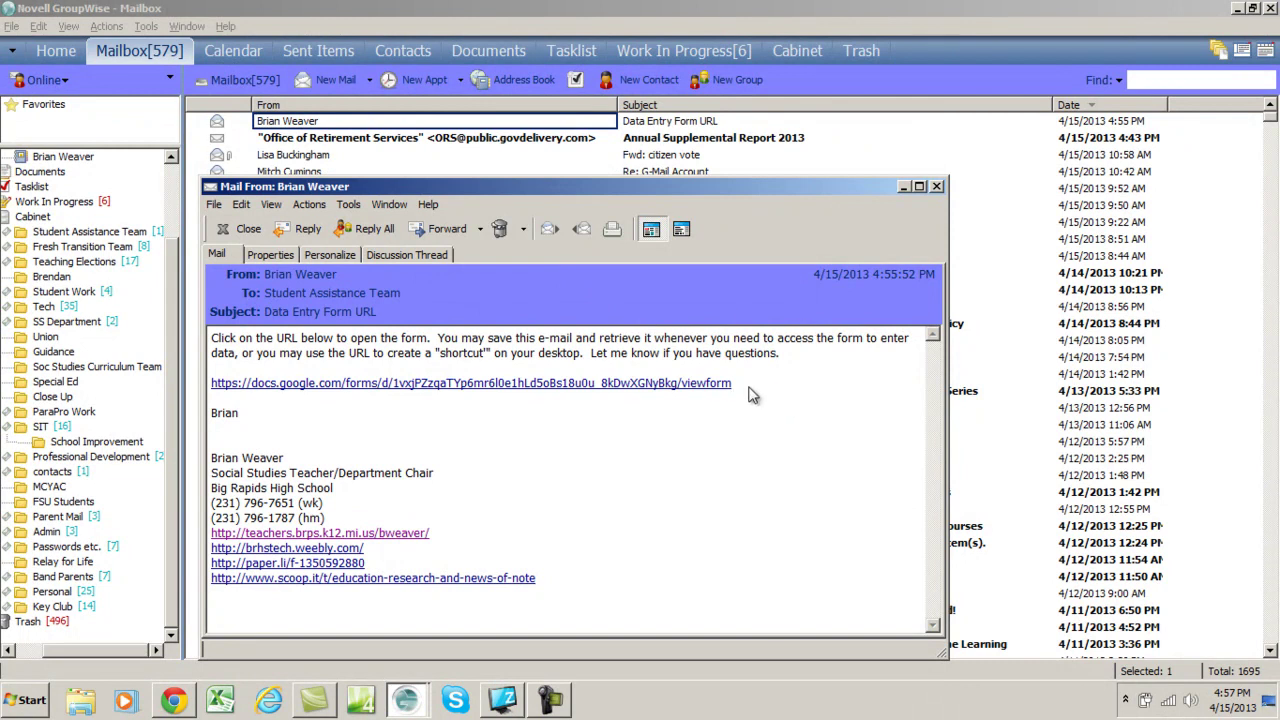
pyautogui.moveTo(753, 395); pyautogui.dragTo(222, 397)
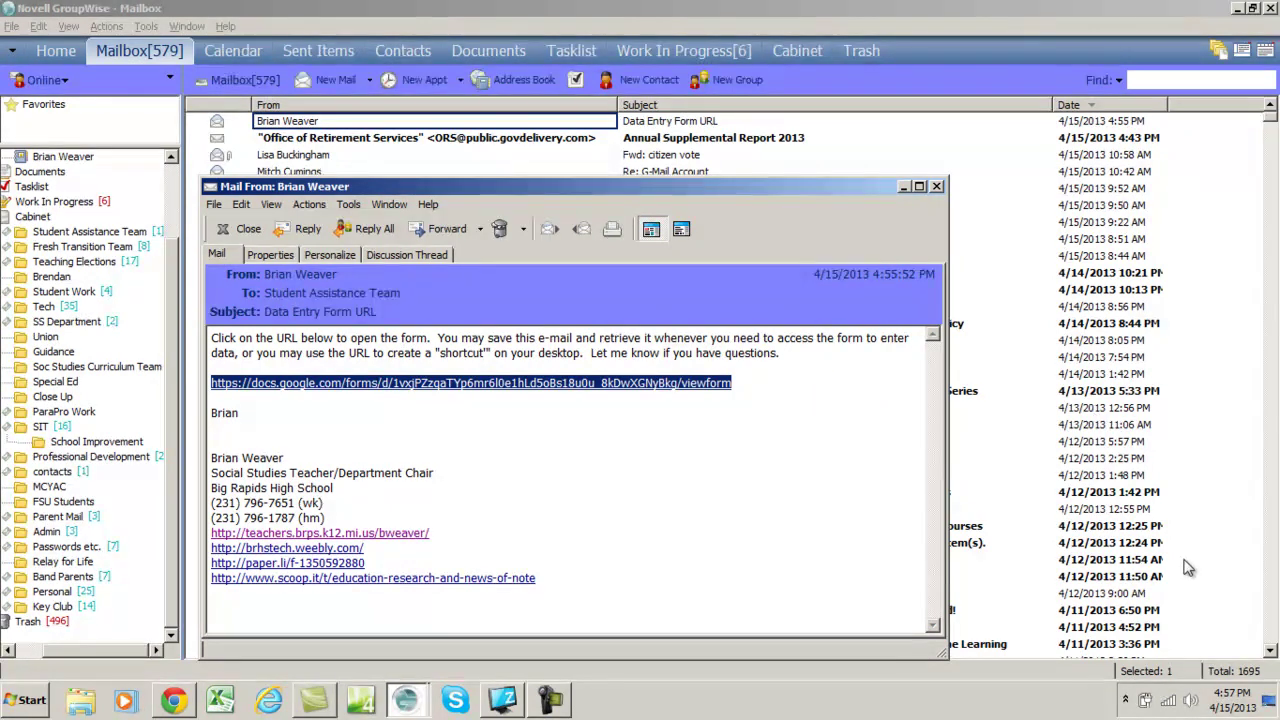
# - Minimize GroupWise and start a new shortcut from the desktop's New menu
pyautogui.click(1270, 704)
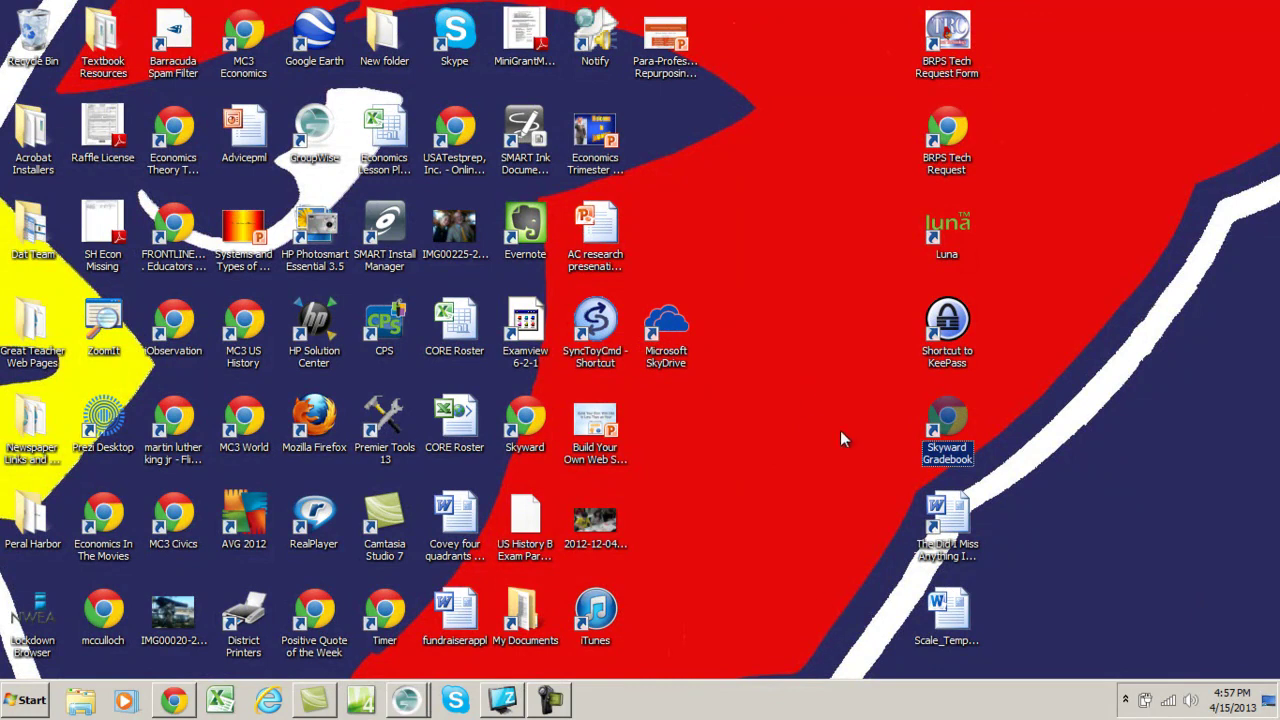
pyautogui.click(751, 459)
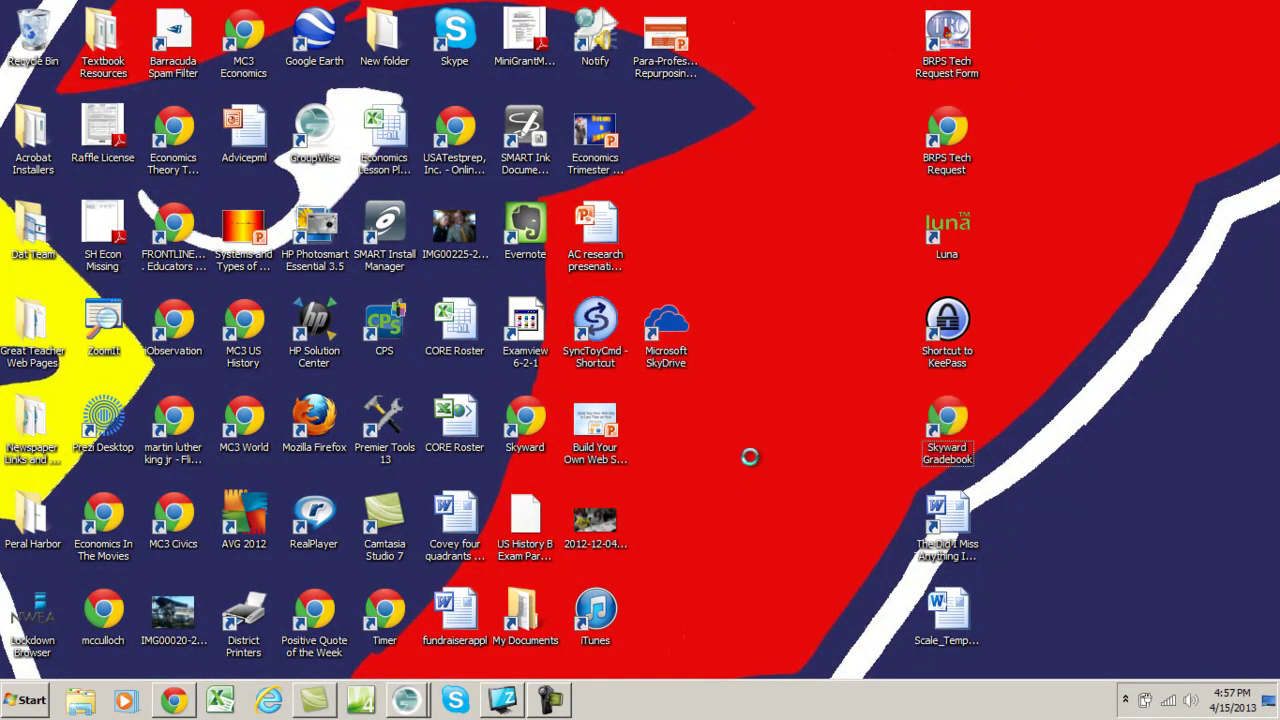
pyautogui.rightClick(750, 456)
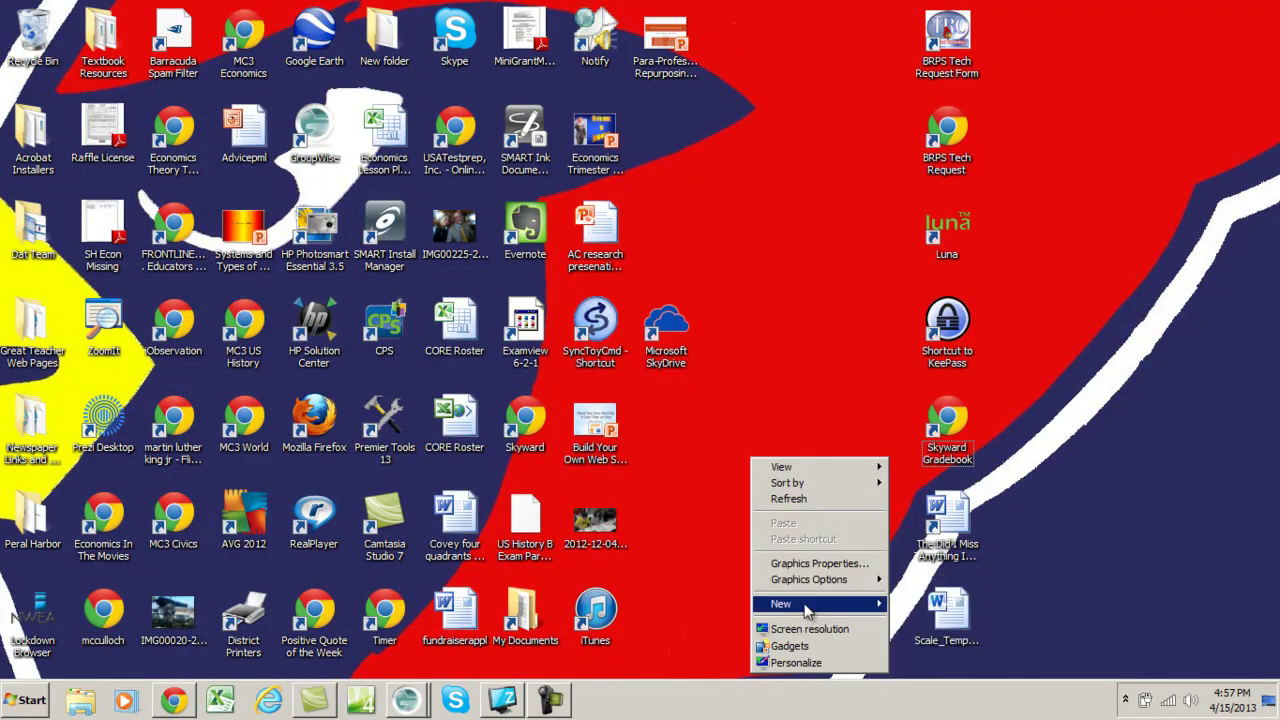
pyautogui.moveTo(805, 609)
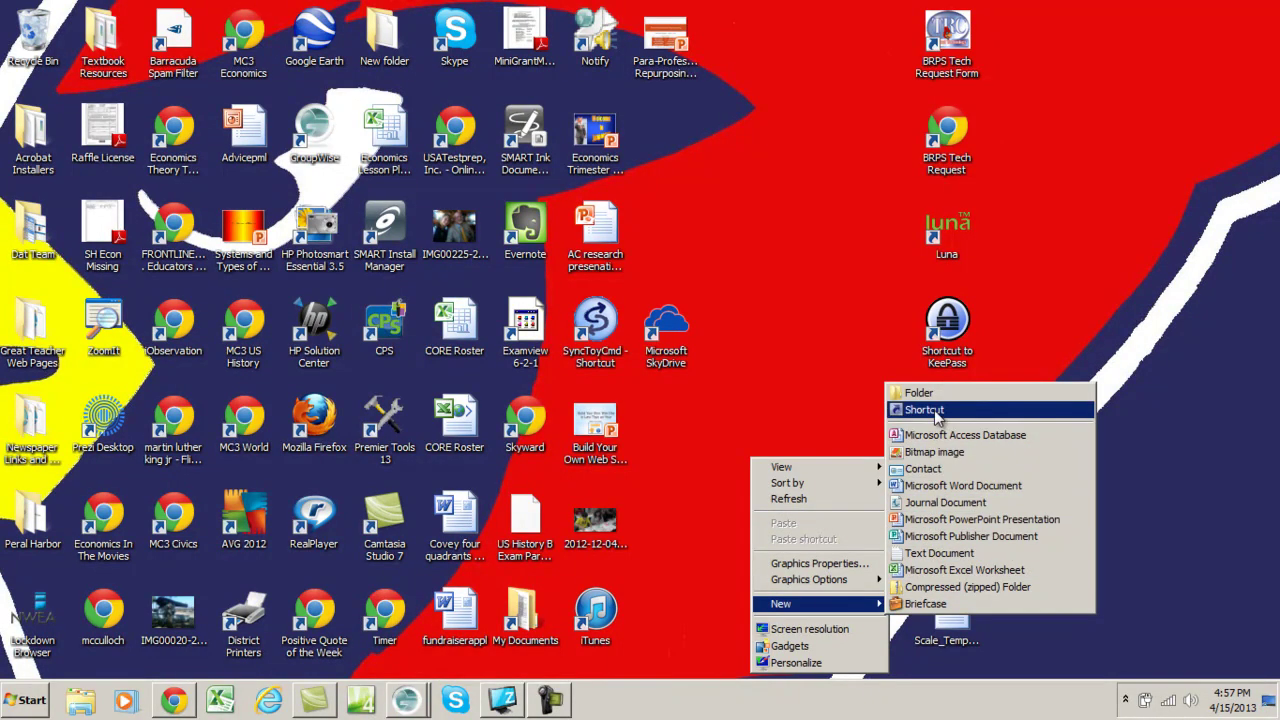
pyautogui.click(784, 358)
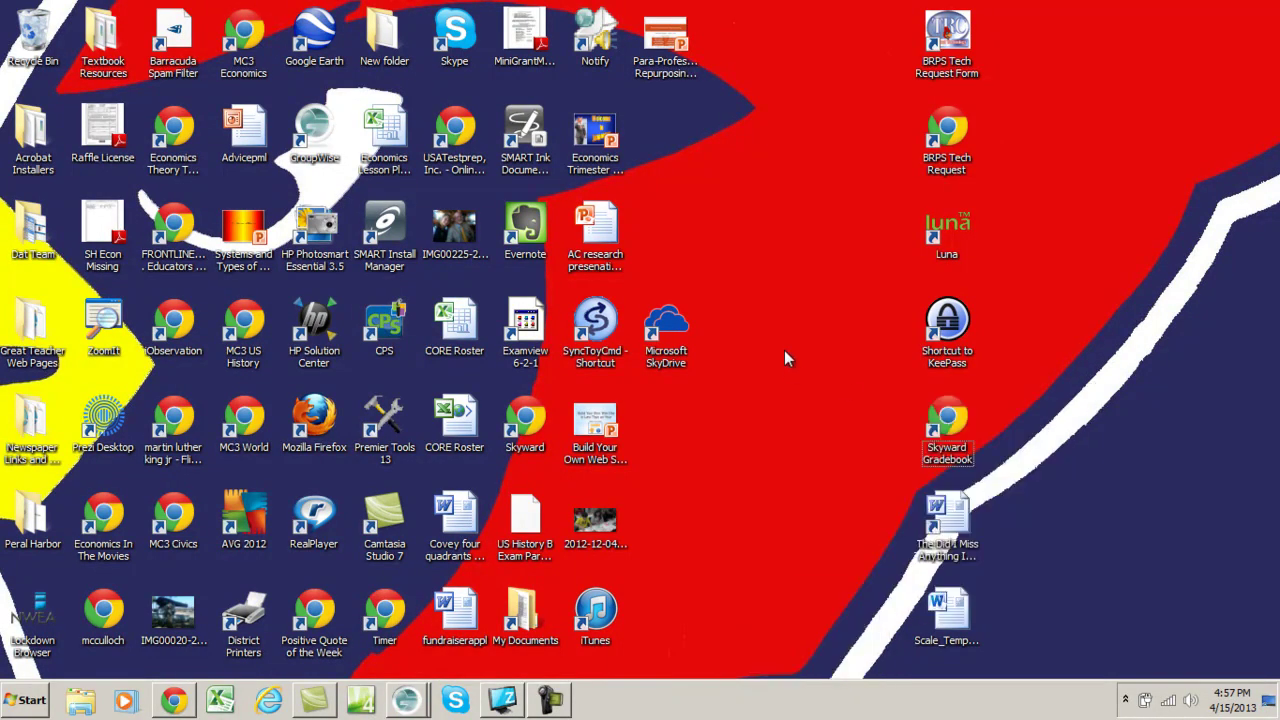
pyautogui.rightClick(785, 358)
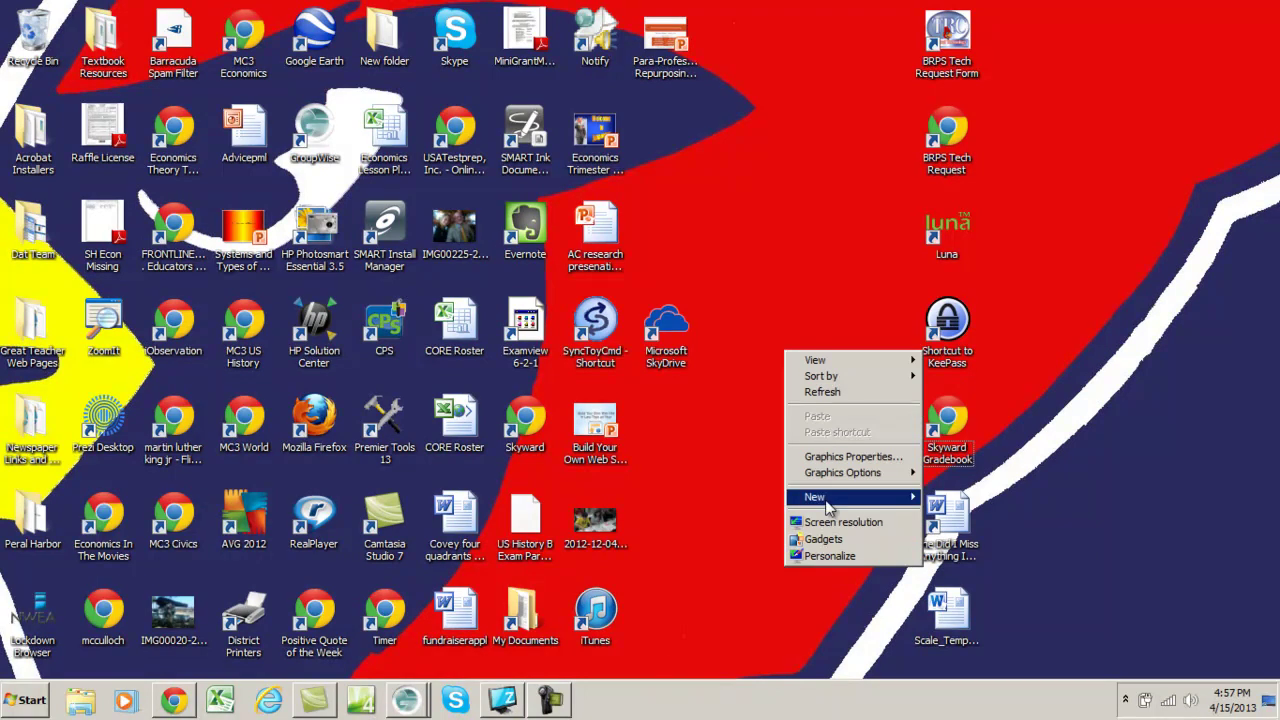
pyautogui.moveTo(828, 508)
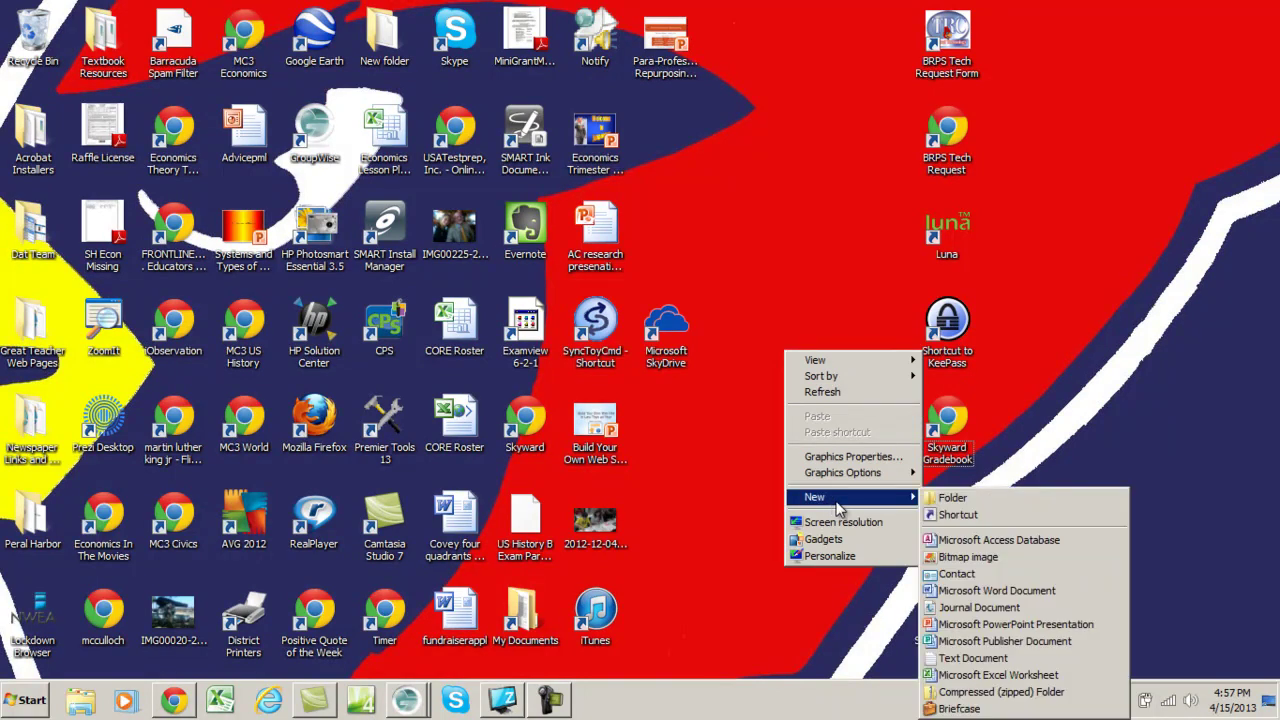
pyautogui.click(958, 516)
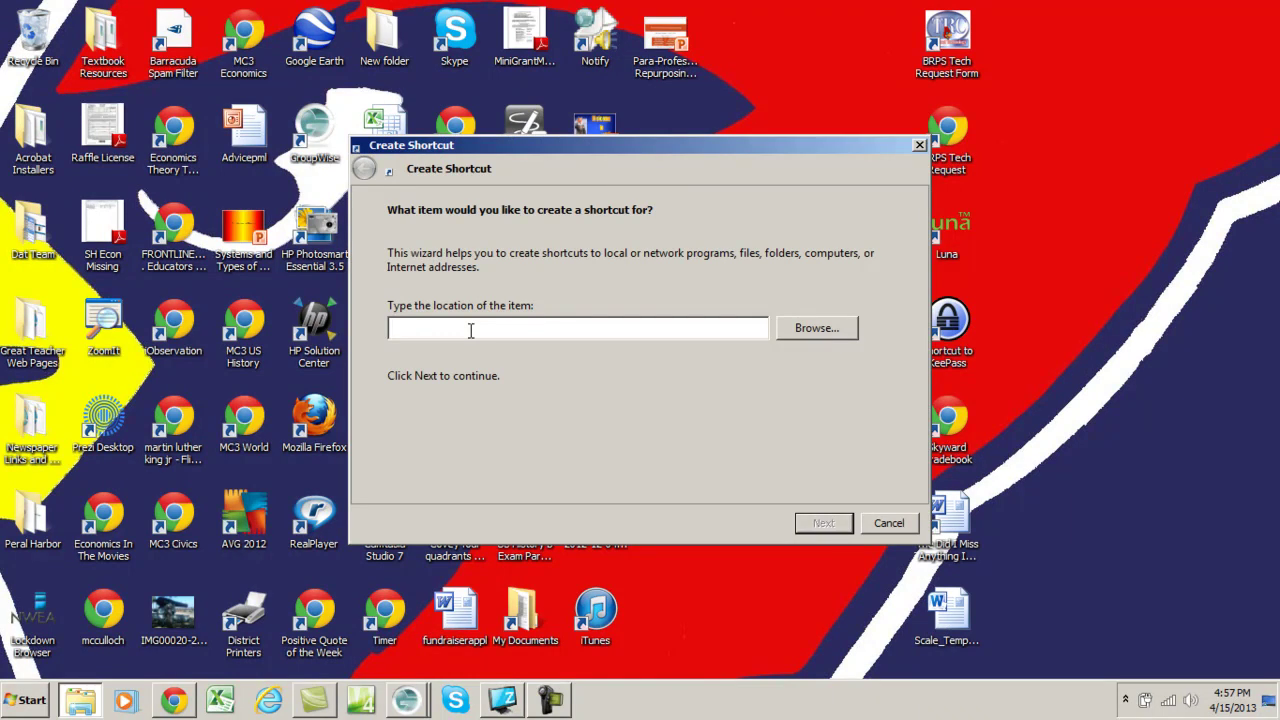
# - Paste the Google form URL as the shortcut target and name it 'SAT Form'
pyautogui.write('https://docs.google.com/forms/d/1vxjPZzqaTYp6mr6l0e1hLd5oBs18u0u_8kDwXGNyBkg/viewform')
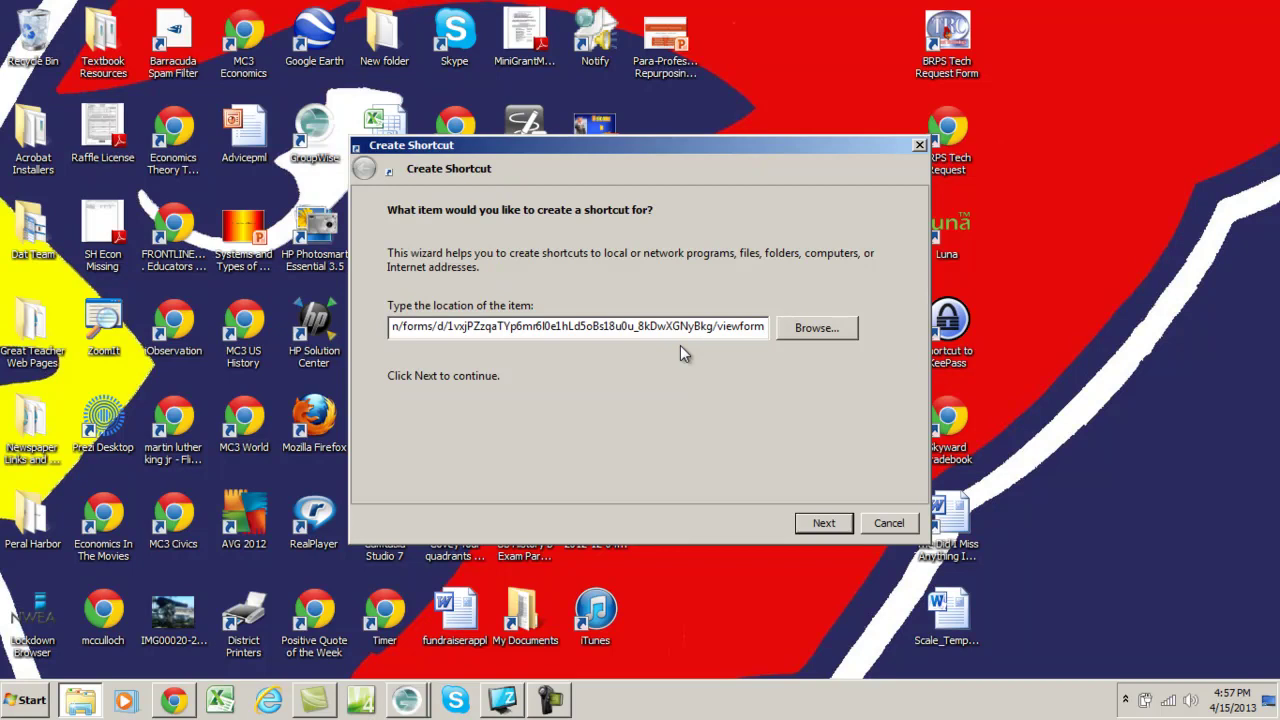
pyautogui.click(825, 522)
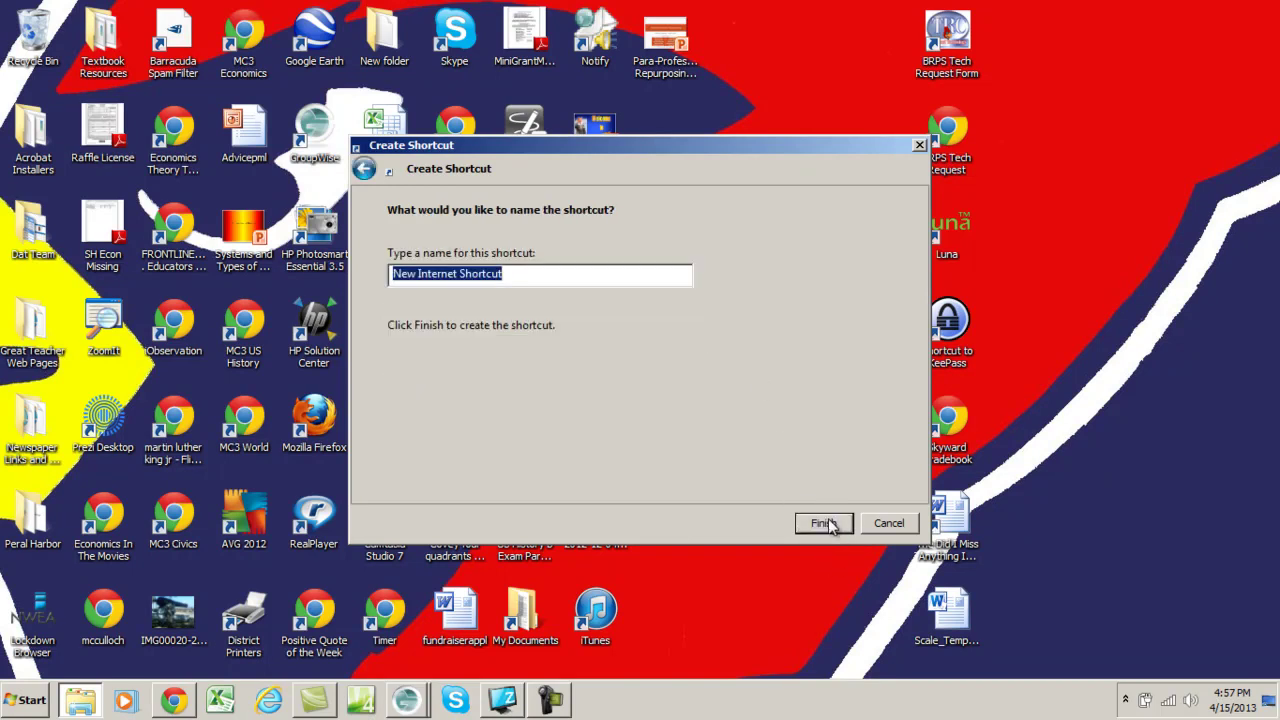
pyautogui.write('SAT')
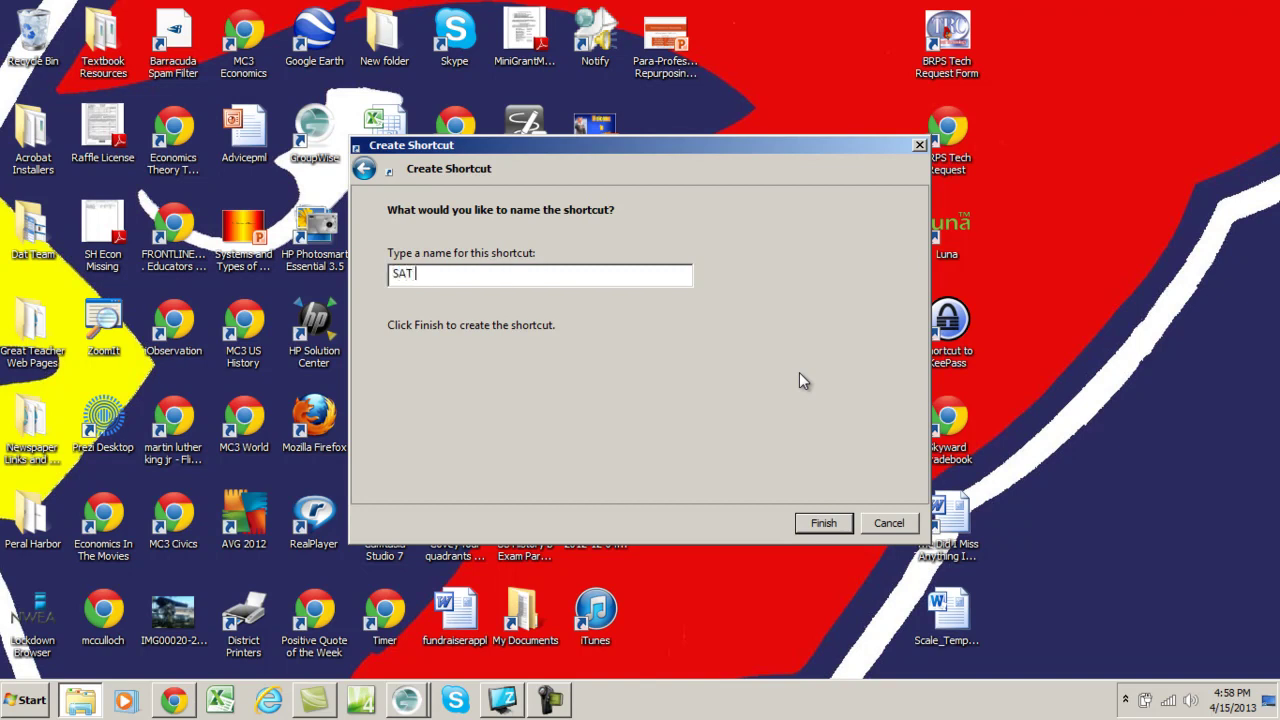
pyautogui.write(' Form')
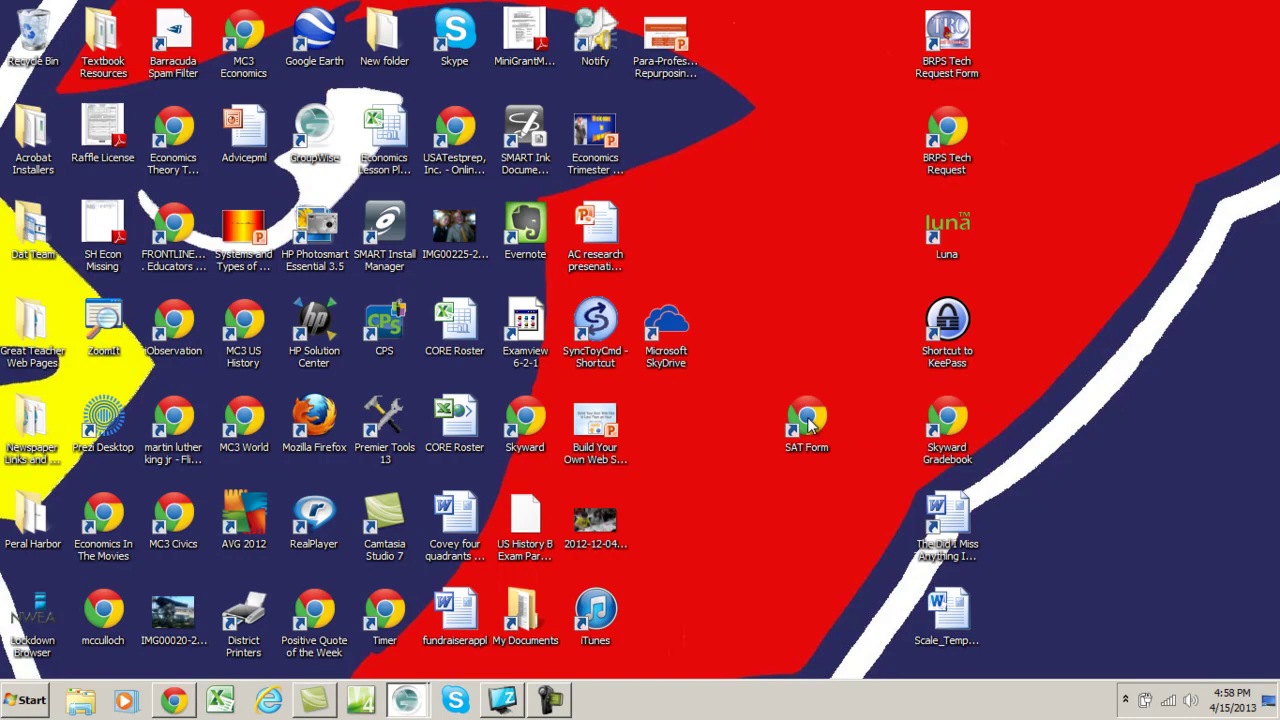
# - Move the SAT Form shortcut to the right side of the desktop and launch it in Chrome
pyautogui.moveTo(737, 518); pyautogui.dragTo(737, 520)
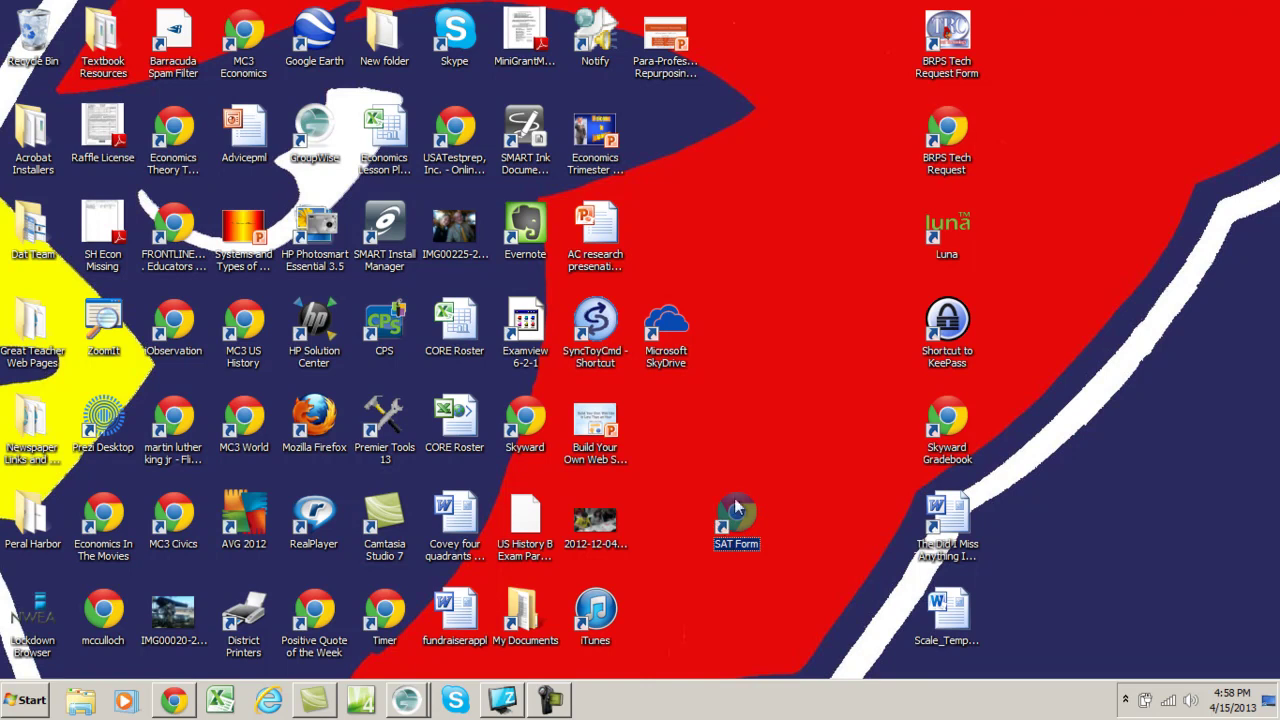
pyautogui.click(788, 529)
pyautogui.click(738, 515)
pyautogui.moveTo(1178, 350); pyautogui.dragTo(1178, 352)
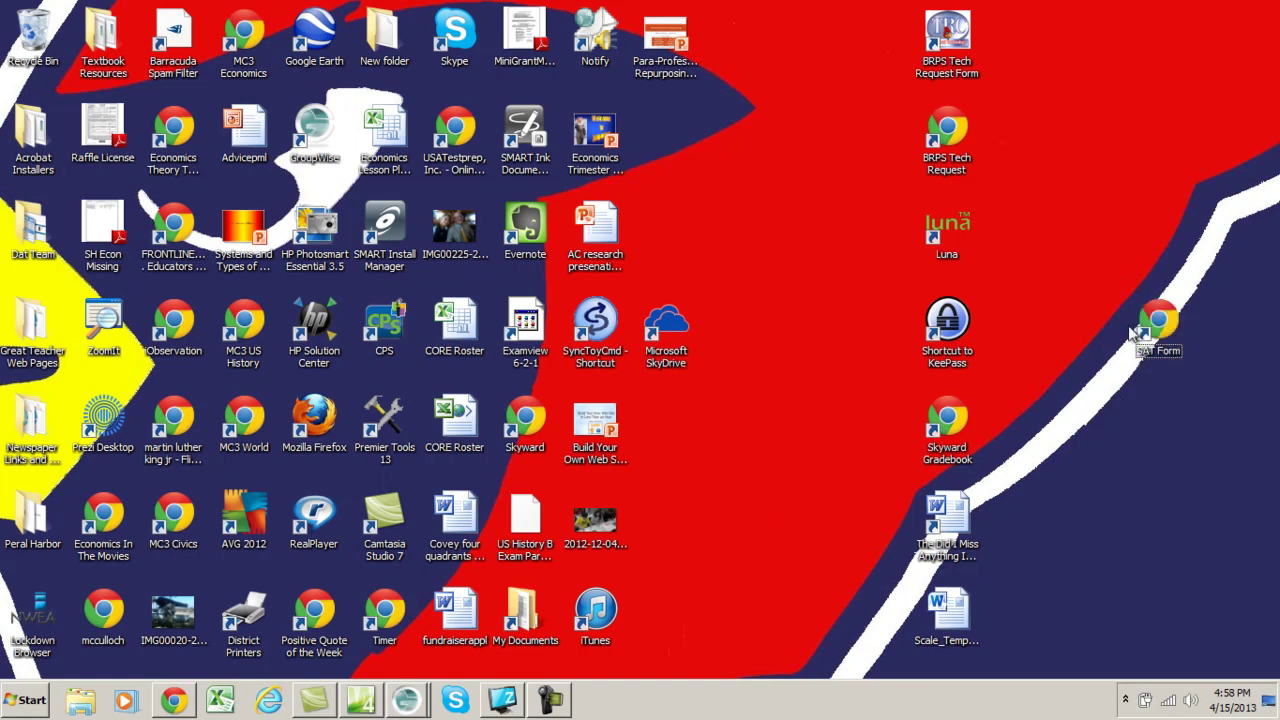
pyautogui.doubleClick(1160, 322)
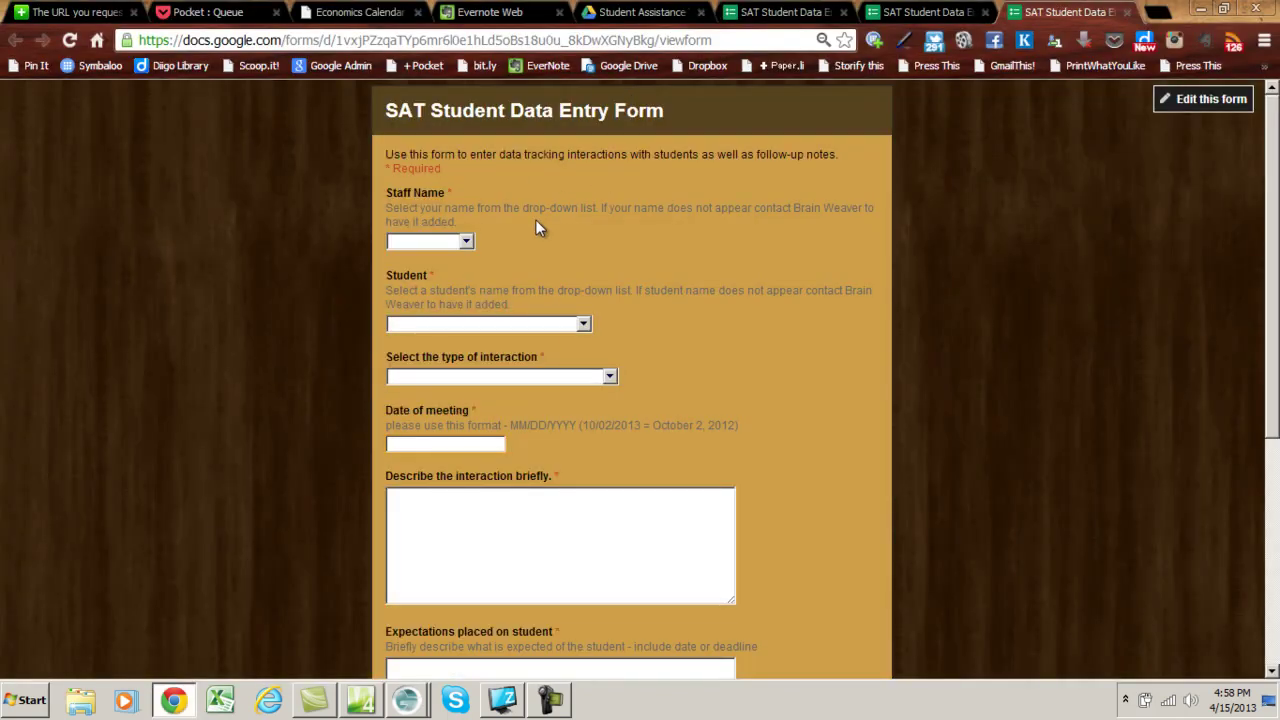
# - Choose the staff member's name and the student from the first two dropdown questions
pyautogui.click(465, 242)
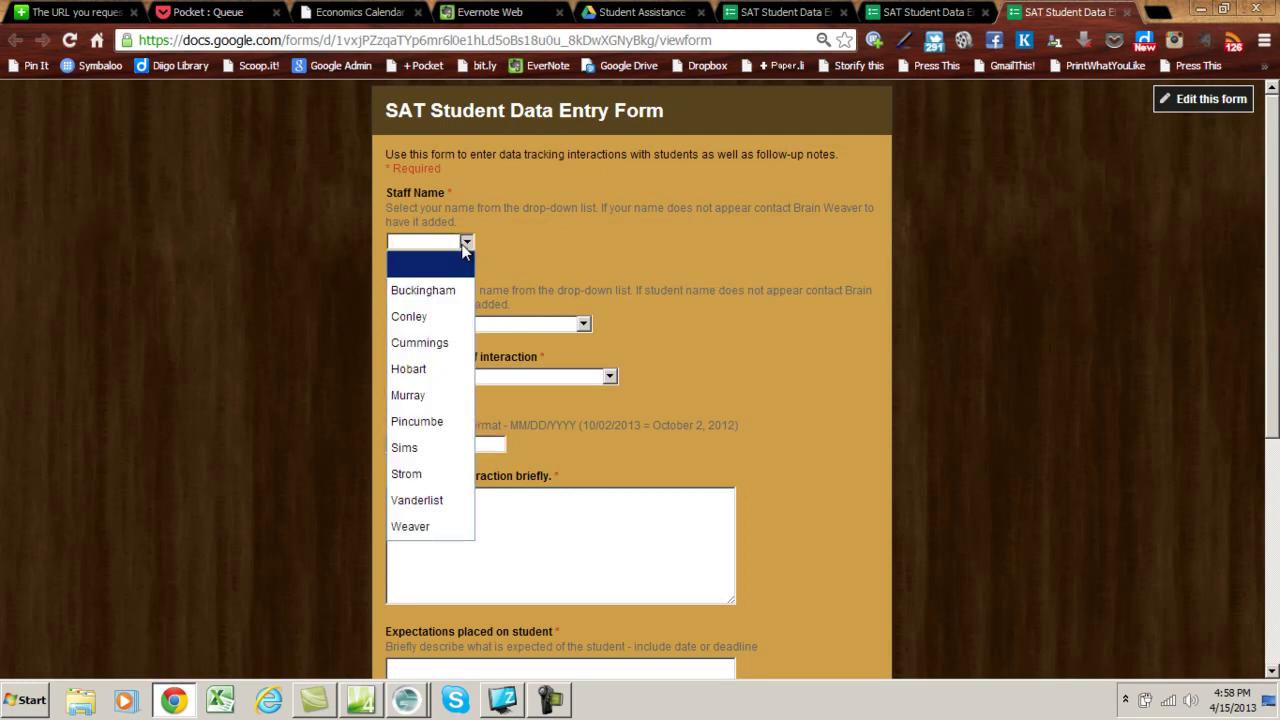
pyautogui.click(437, 530)
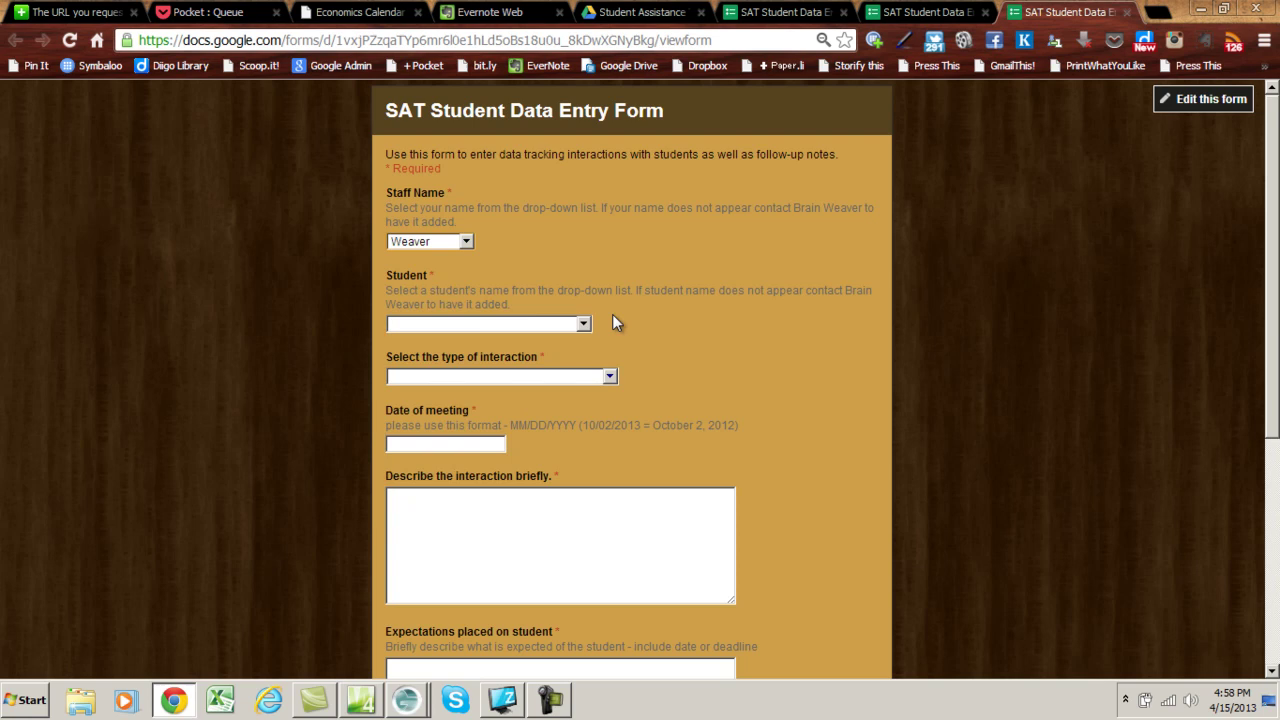
pyautogui.click(584, 326)
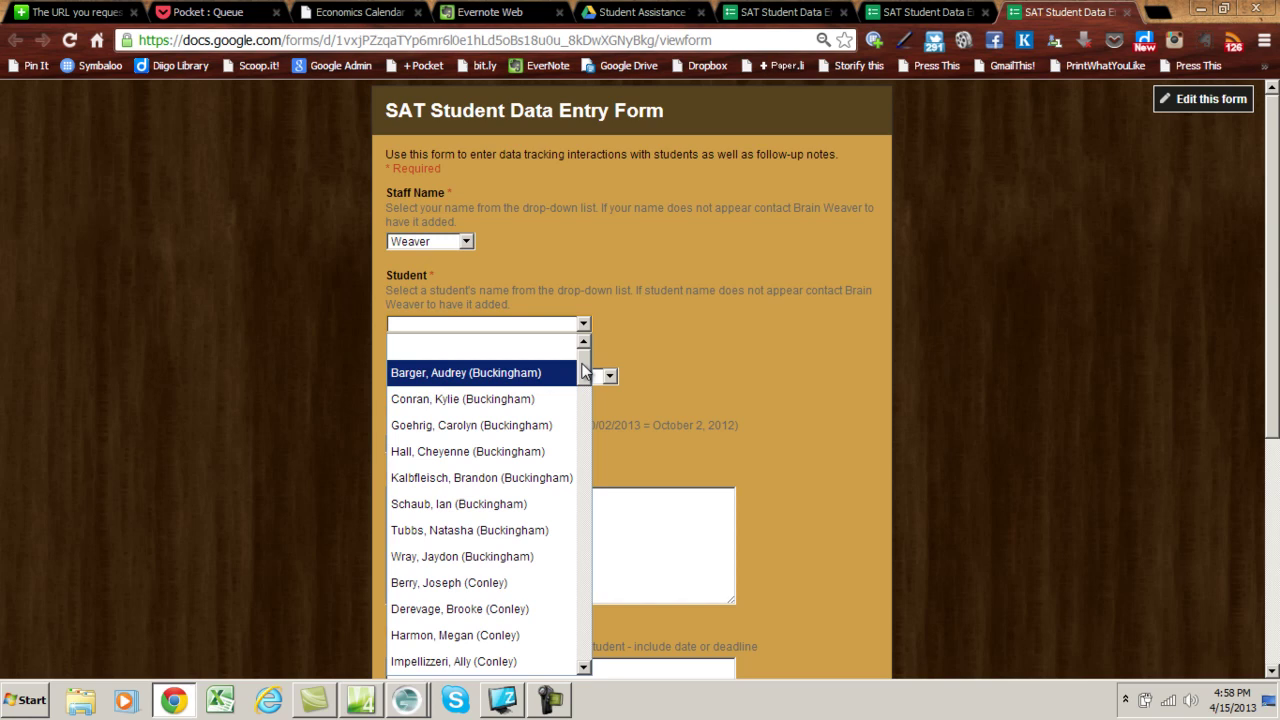
pyautogui.moveTo(585, 370); pyautogui.dragTo(584, 668)
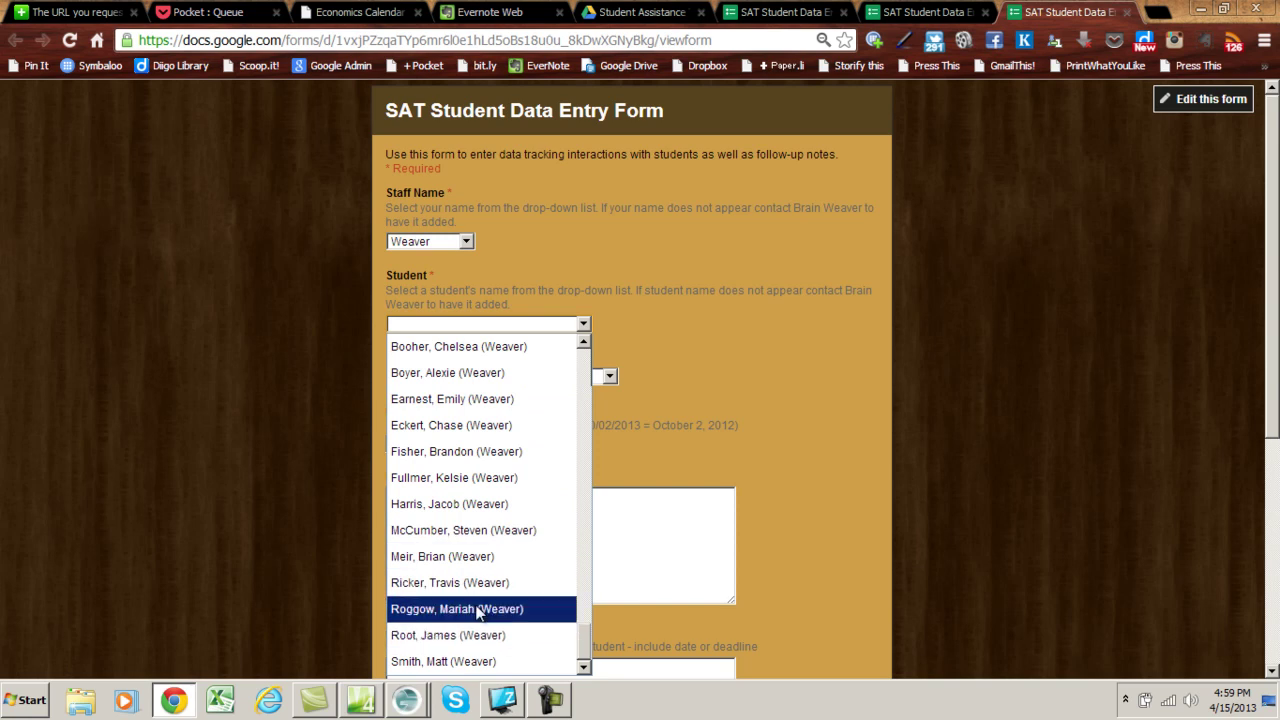
pyautogui.click(441, 557)
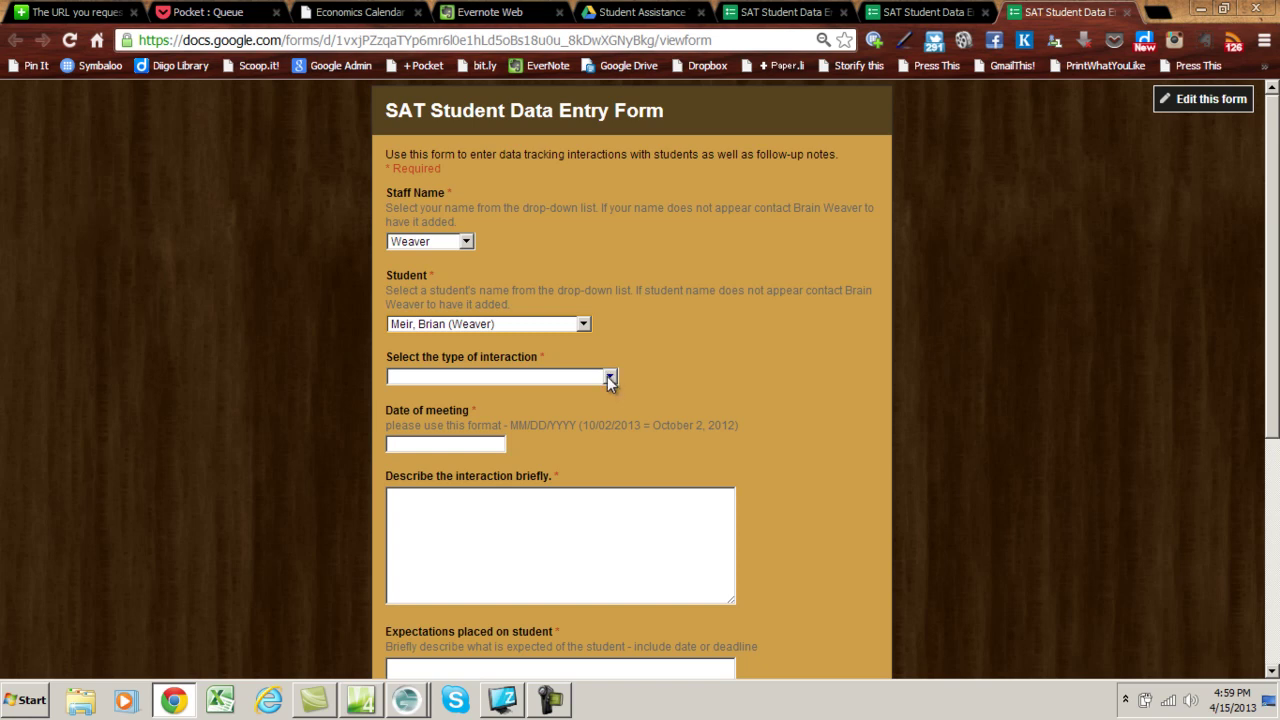
pyautogui.click(609, 377)
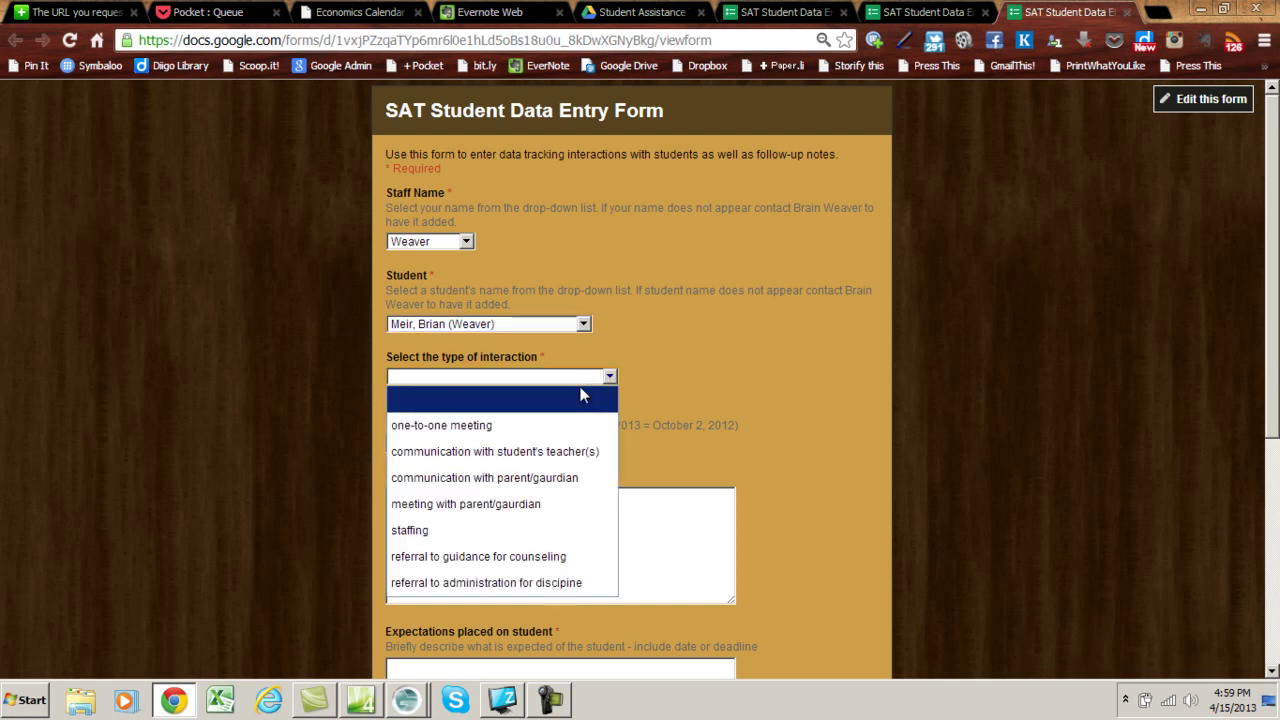
# - Pick 'one-to-one meeting', date 04/15/2013, and describe a 10-minute fifth-period review of missing assignments
pyautogui.click(467, 431)
pyautogui.click(465, 447)
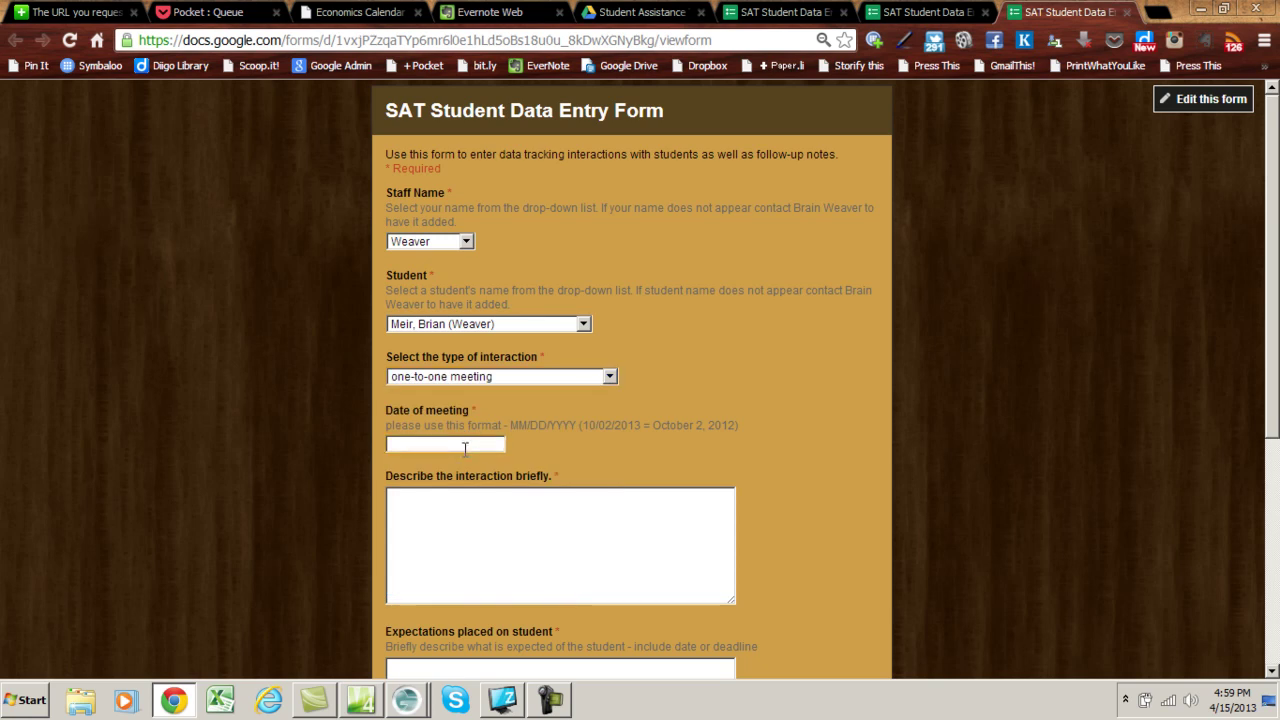
pyautogui.click(440, 445)
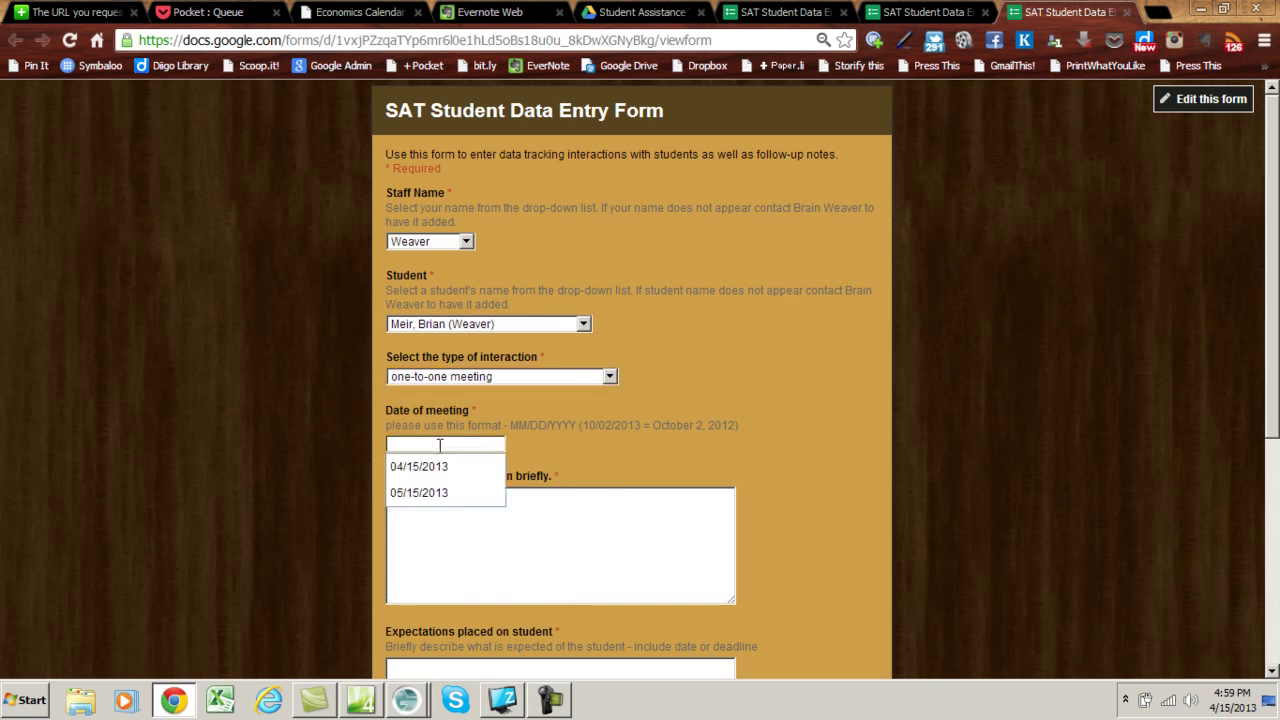
pyautogui.write('04')
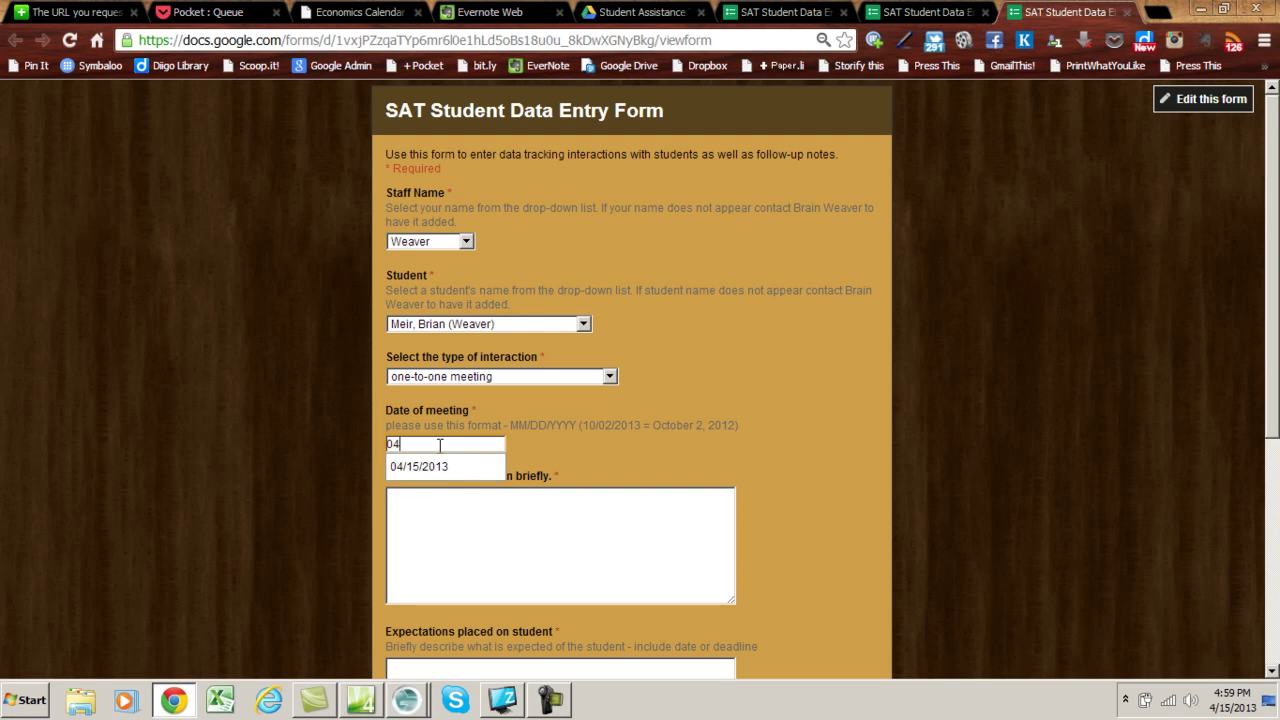
pyautogui.write('/15/2013')
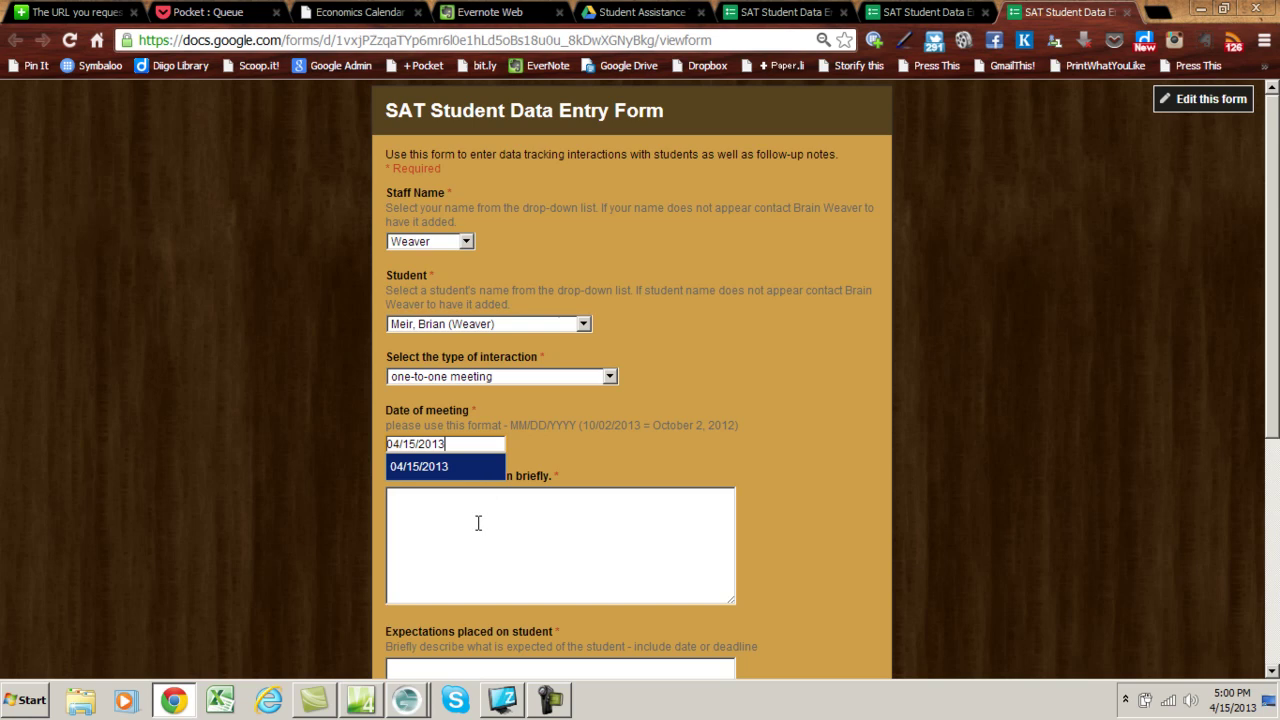
pyautogui.press('Escape')
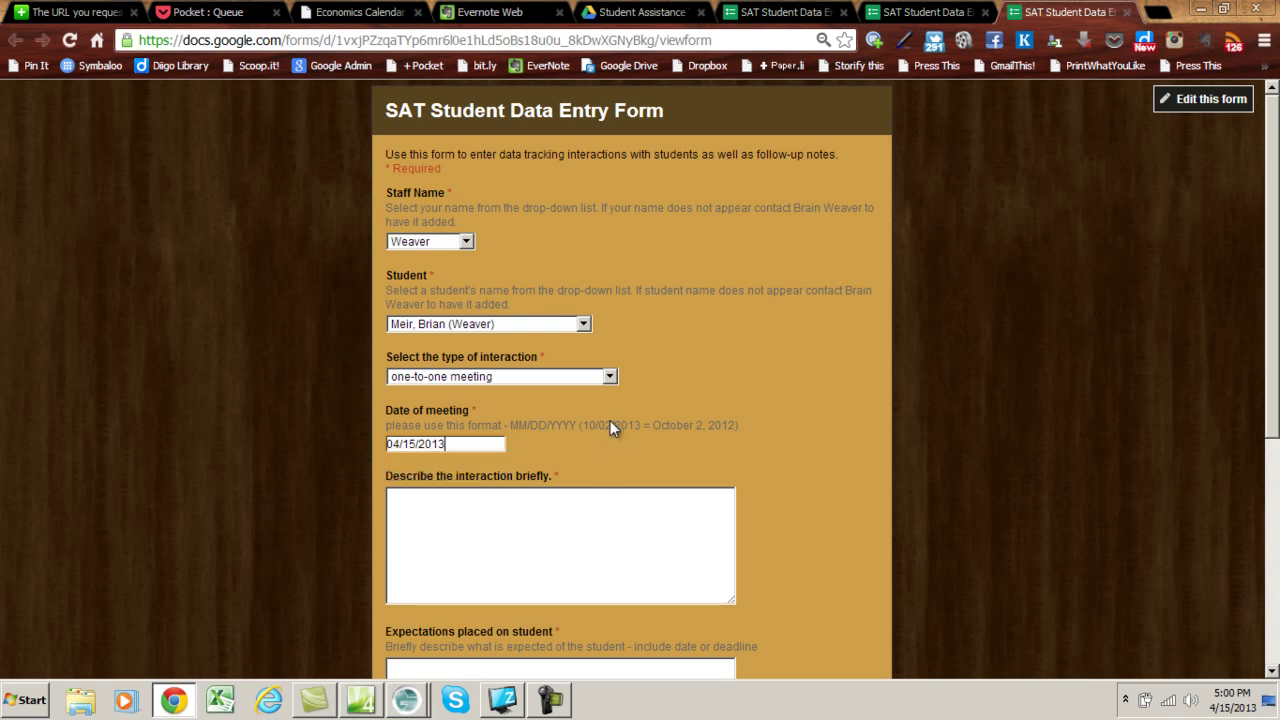
pyautogui.click(455, 495)
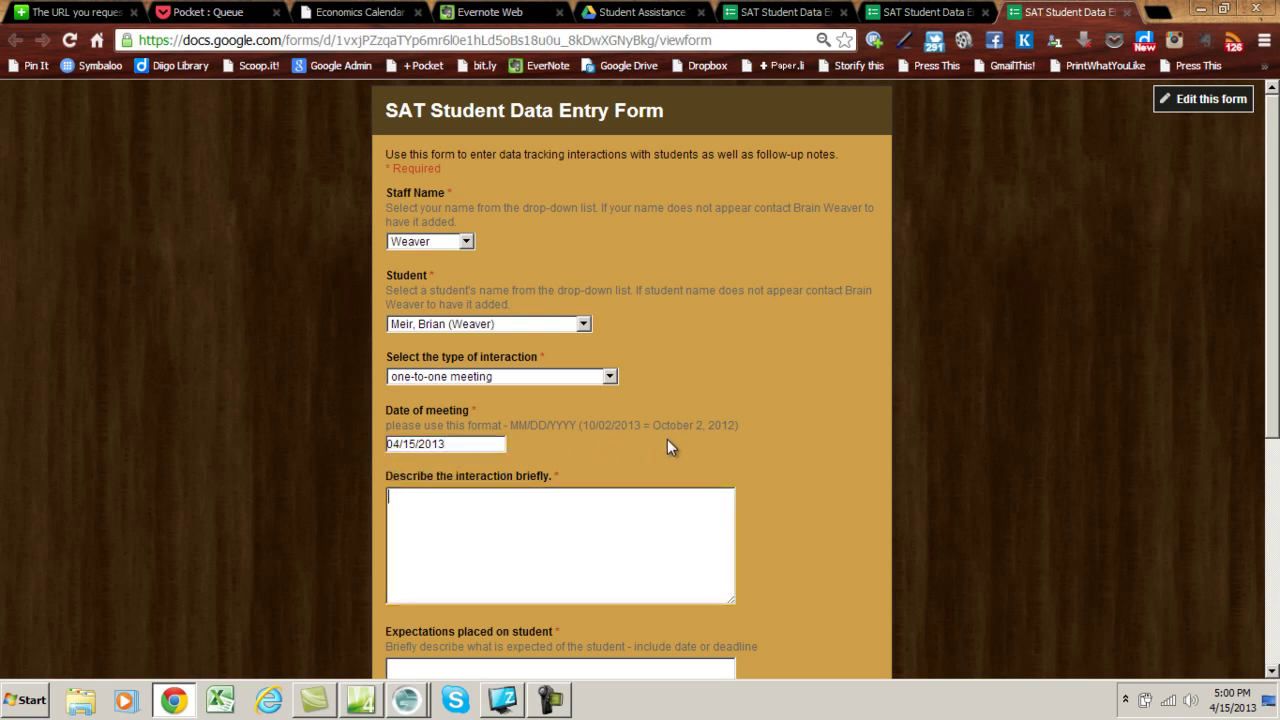
pyautogui.write('Met with Brian for 10 minutes')
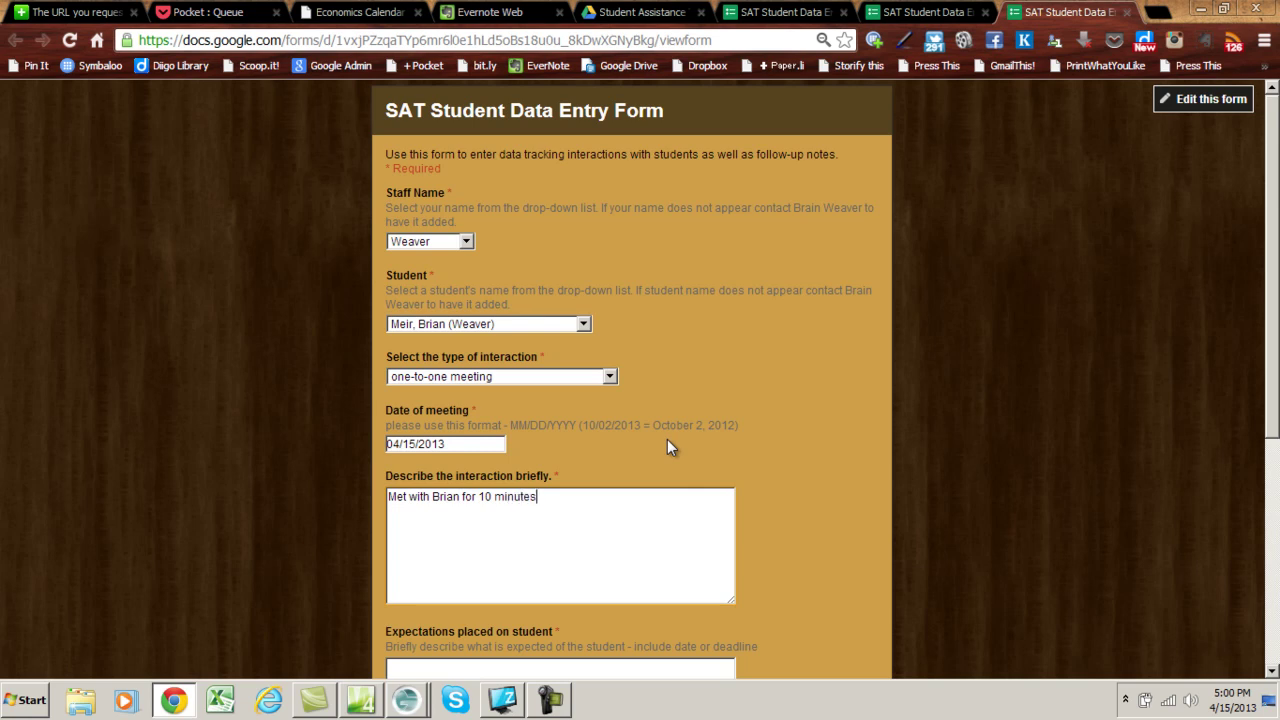
pyautogui.write(' fifth period and we reviewed missi')
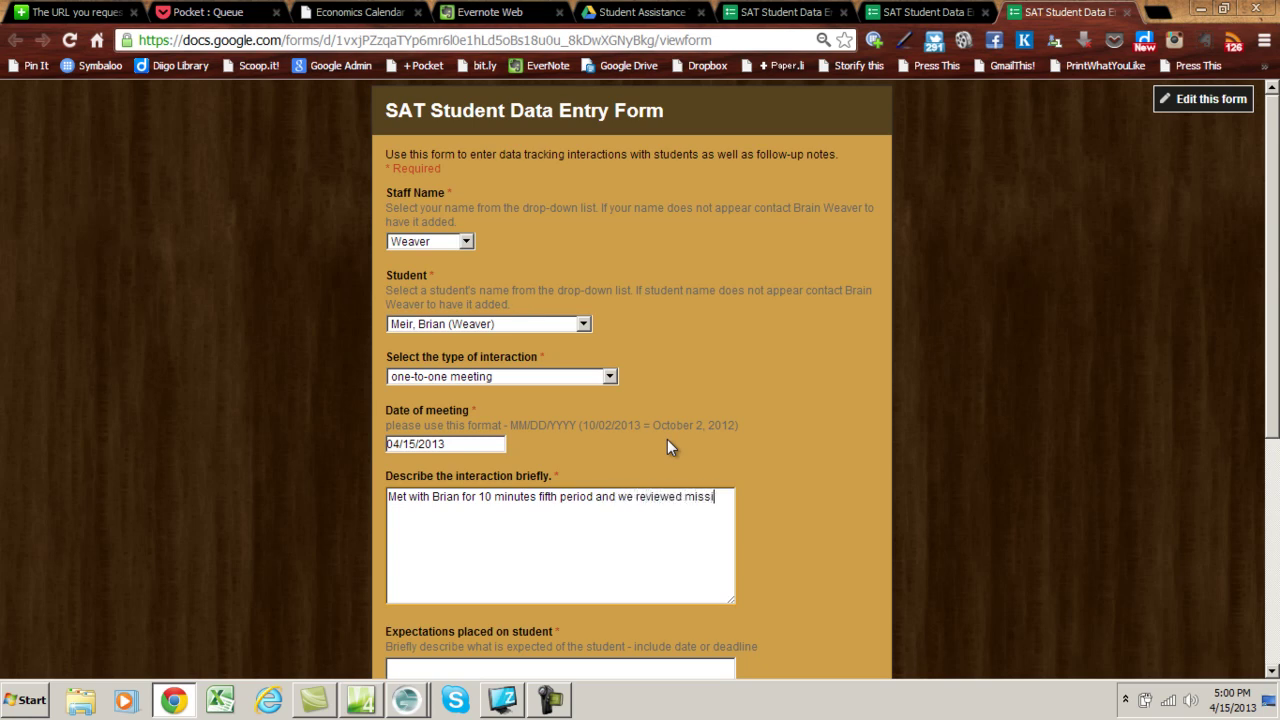
pyautogui.write('ng assignments.')
# - Enter the expectation that the student completes all missing assignments by Friday April 20
pyautogui.scroll(-2, 578, 512)
pyautogui.click(537, 498)
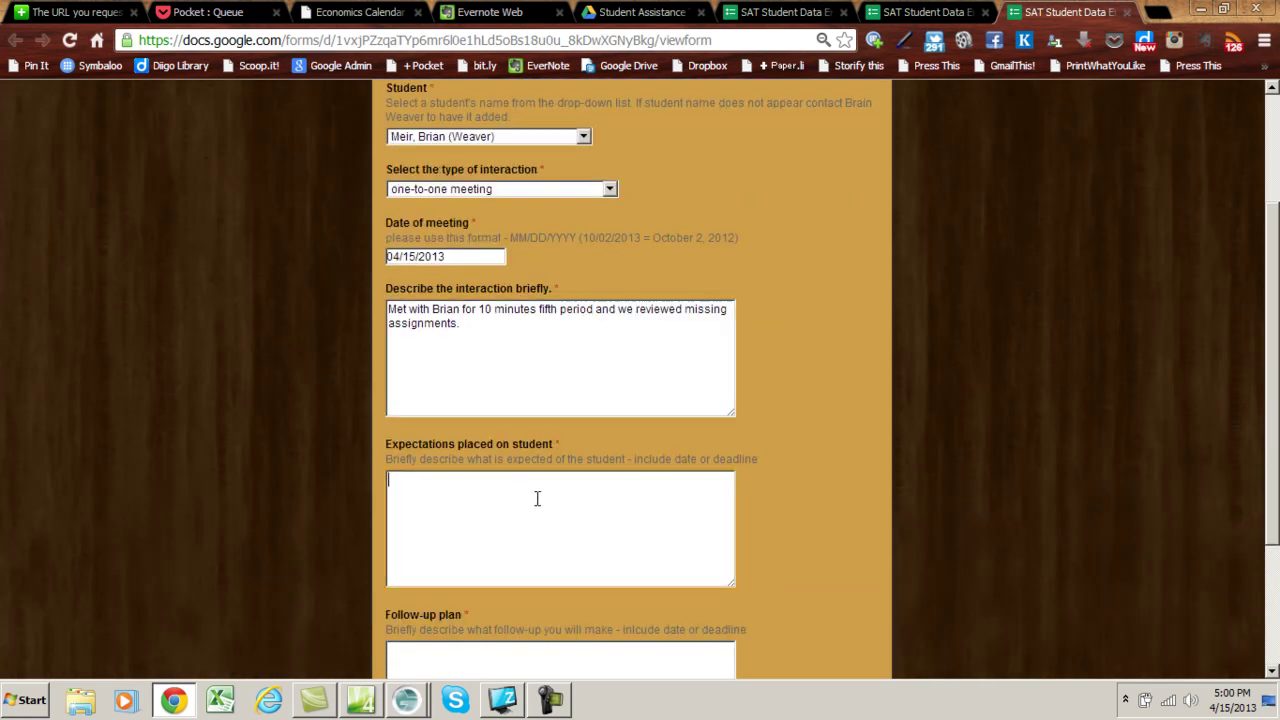
pyautogui.write('Brian will complete all ')
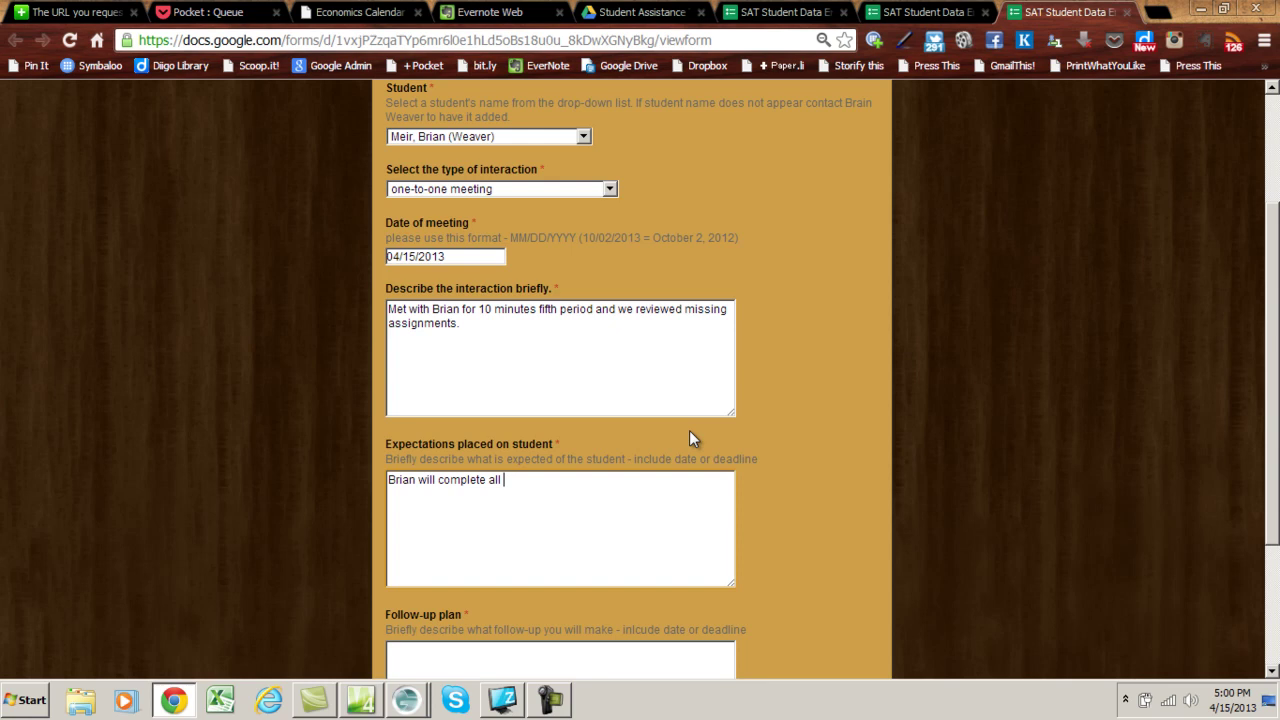
pyautogui.write('missing assignments b')
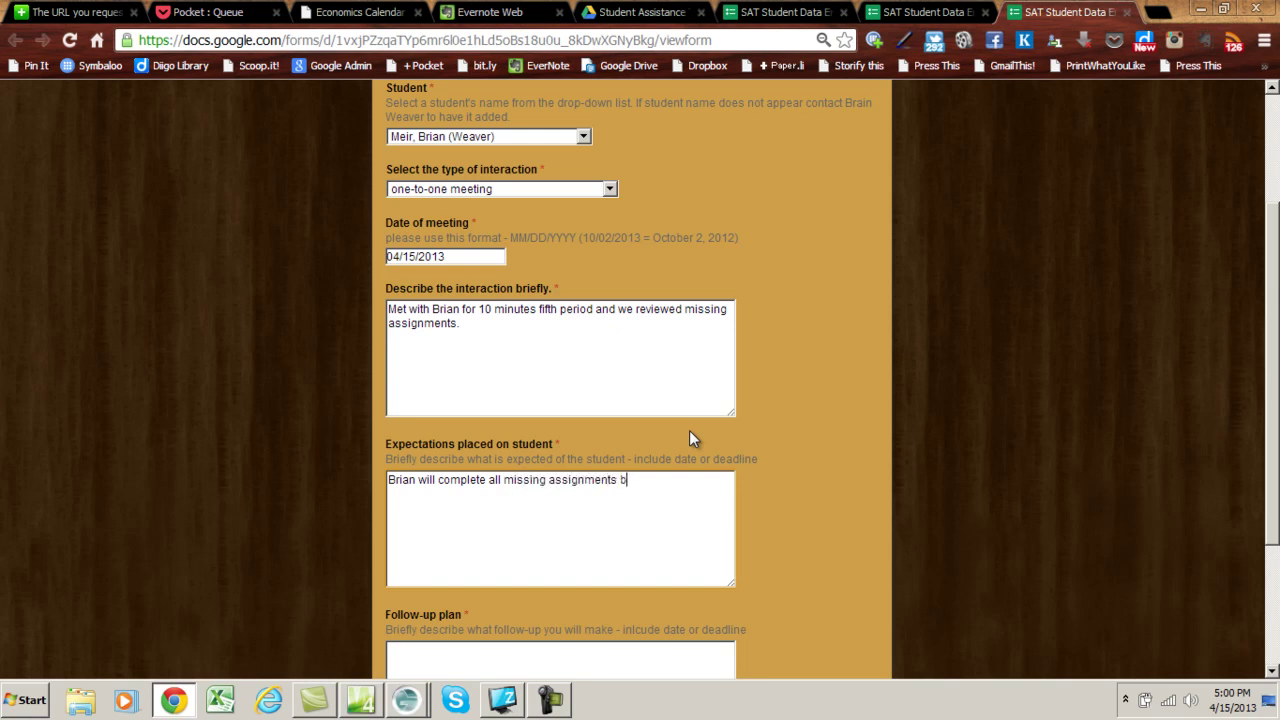
pyautogui.write('y Friday April 20.')
# - Write the follow-up plan to meet Friday, April 20, 5th period to check progress, then submit
pyautogui.scroll(-4, 689, 438)
pyautogui.click(513, 445)
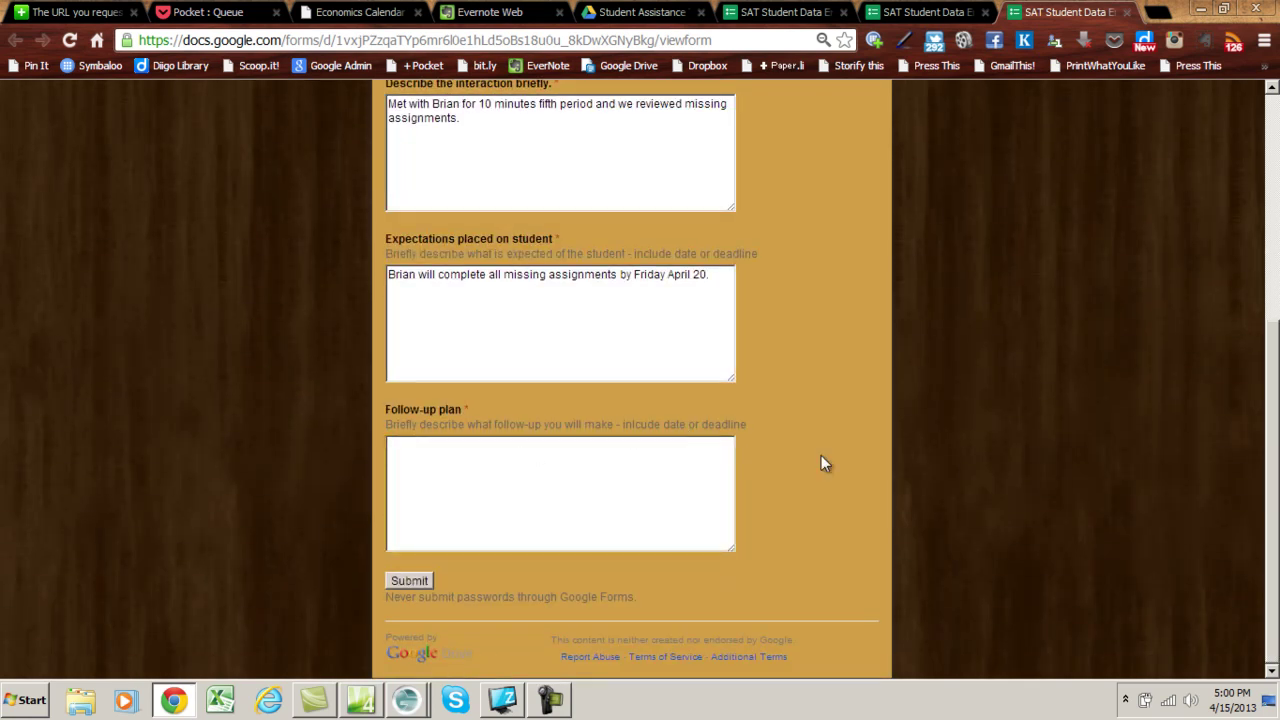
pyautogui.write('Brian and Mr. Weaver will ')
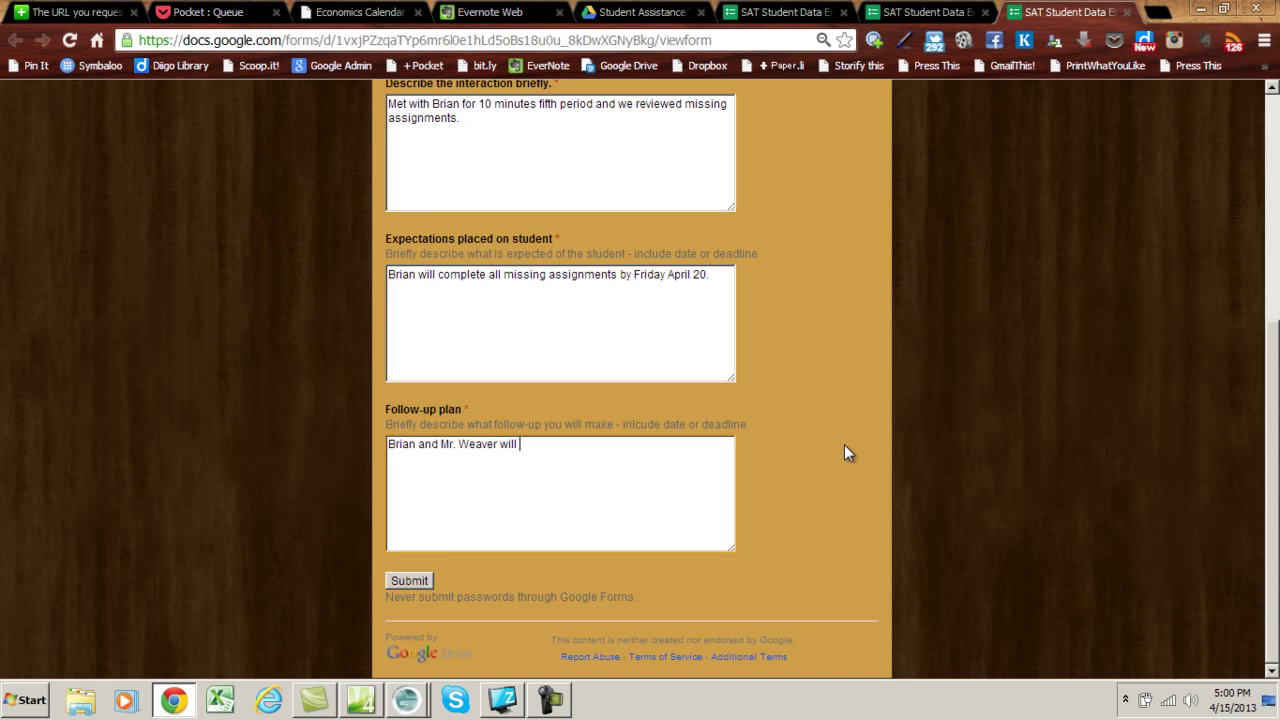
pyautogui.write('meet again Friday 5th perio')
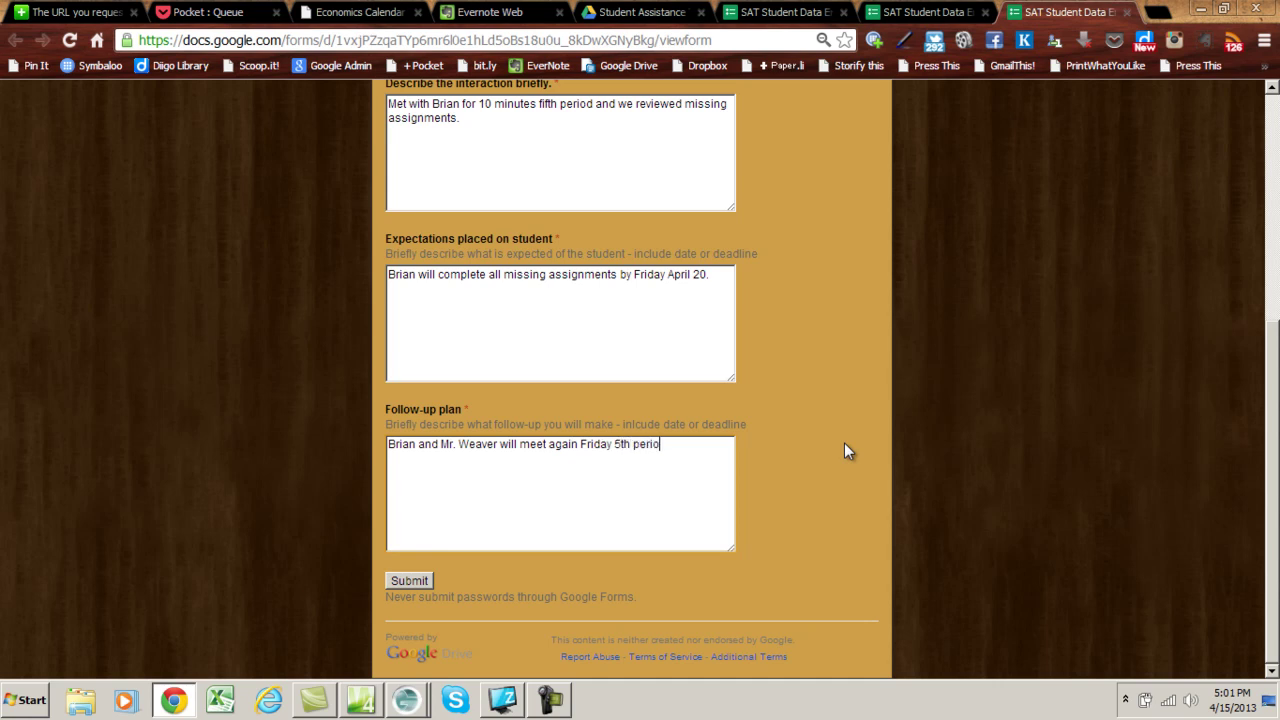
pyautogui.write('d to check on progress.')
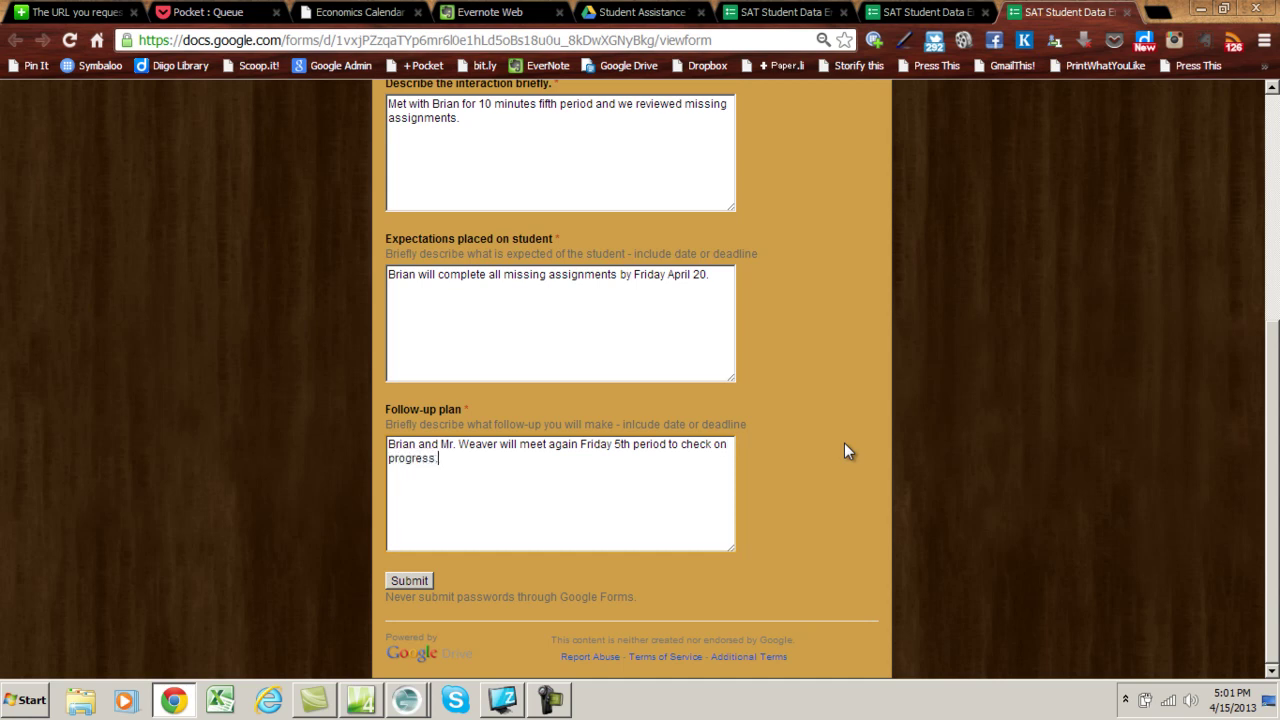
pyautogui.click(612, 444)
pyautogui.write(', April 20')
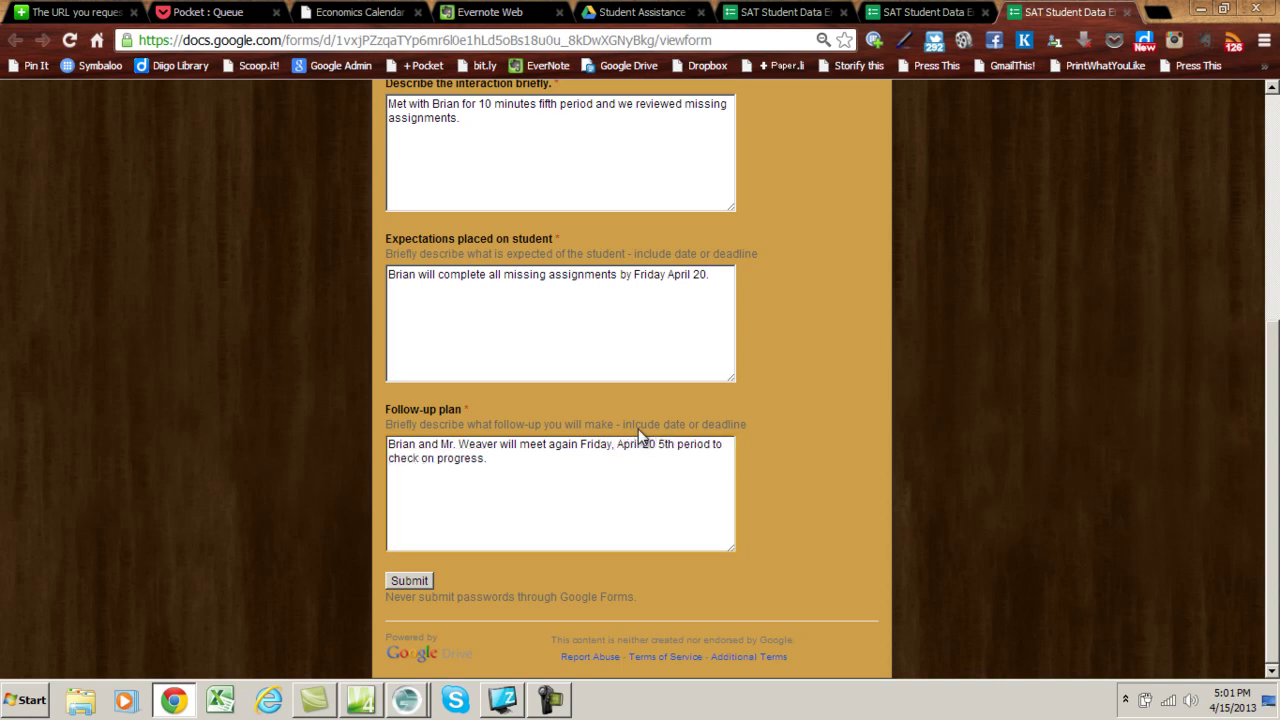
pyautogui.write(',')
pyautogui.click(404, 582)
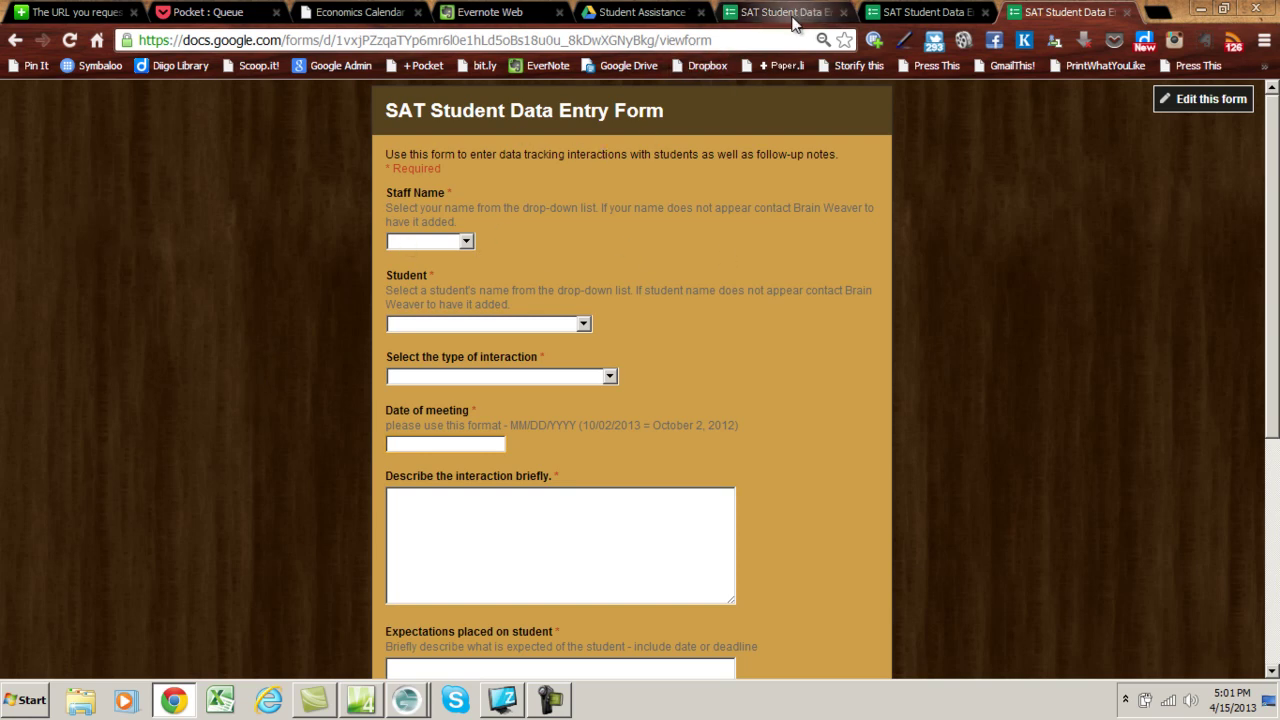
# - Return to the Student Assistance Team folder in Drive and reload it to show the responses file
pyautogui.click(671, 15)
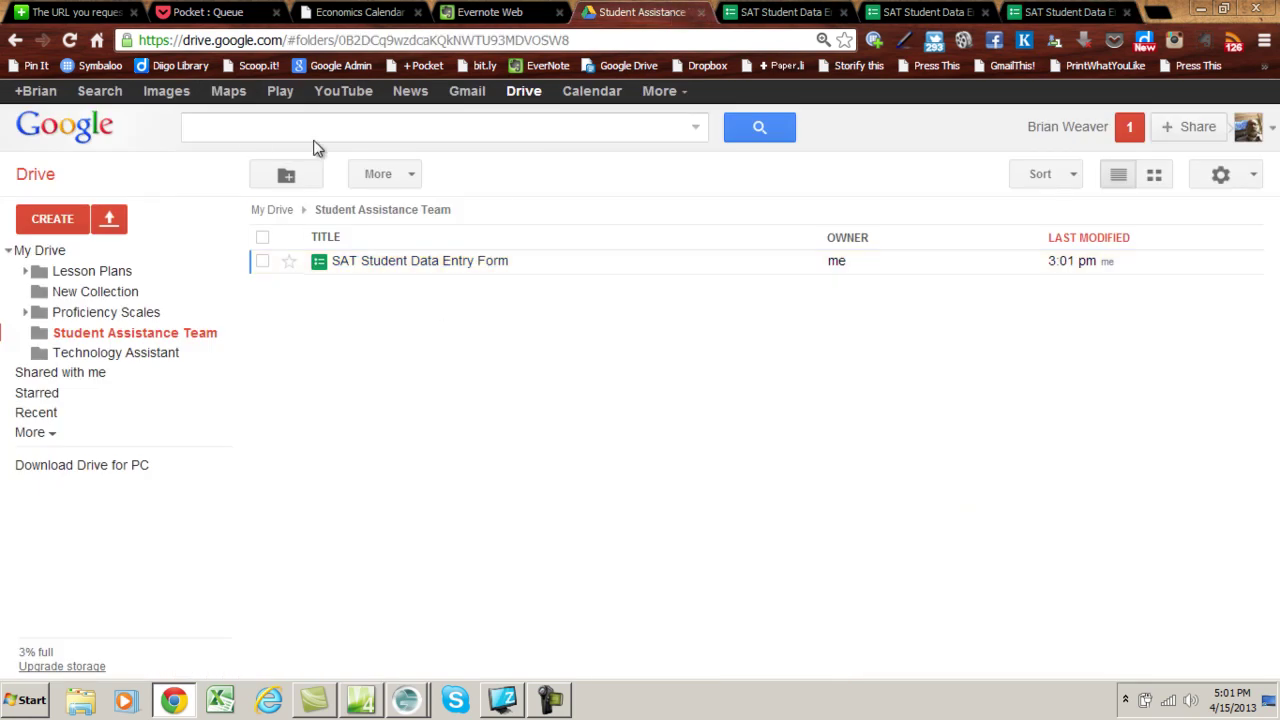
pyautogui.click(69, 40)
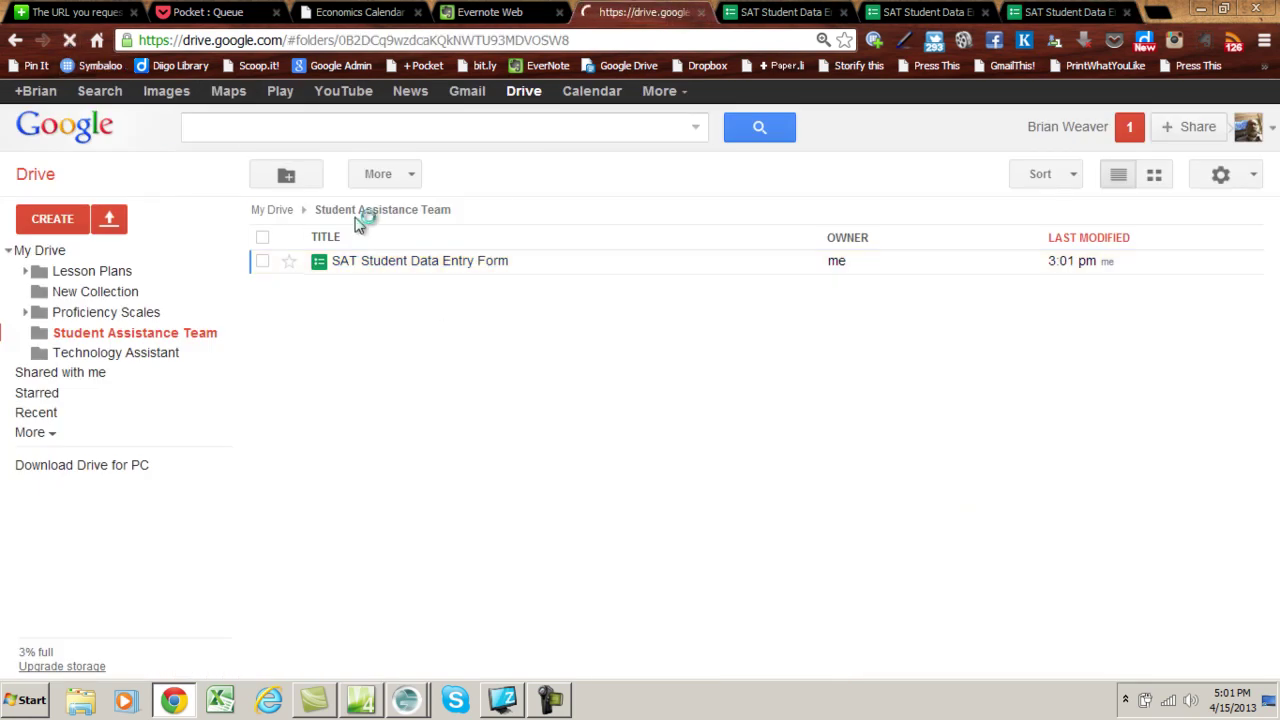